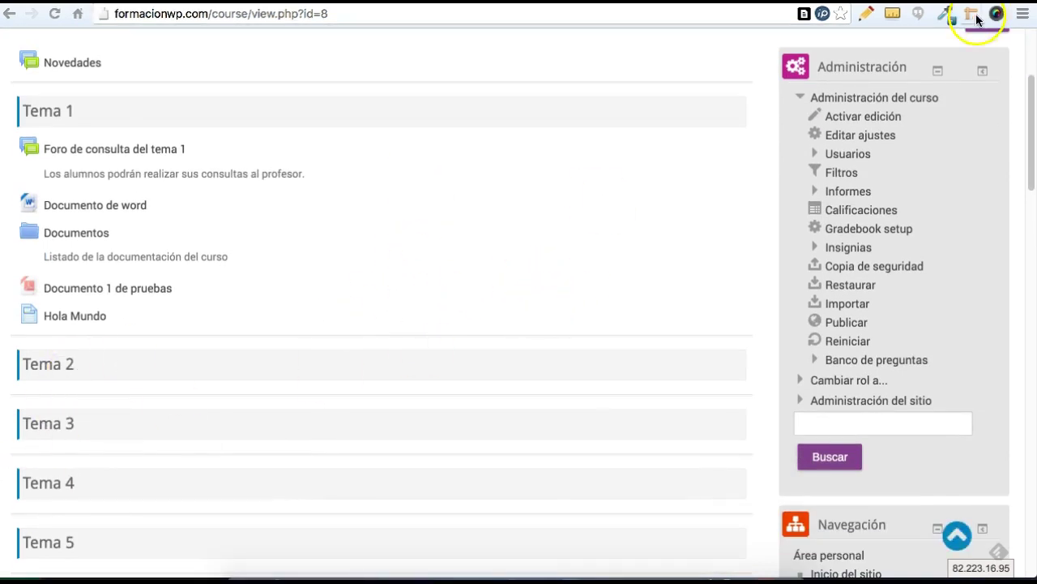
Turn on editing mode for the formacion-moodle course
click(816, 115)
click(857, 116)
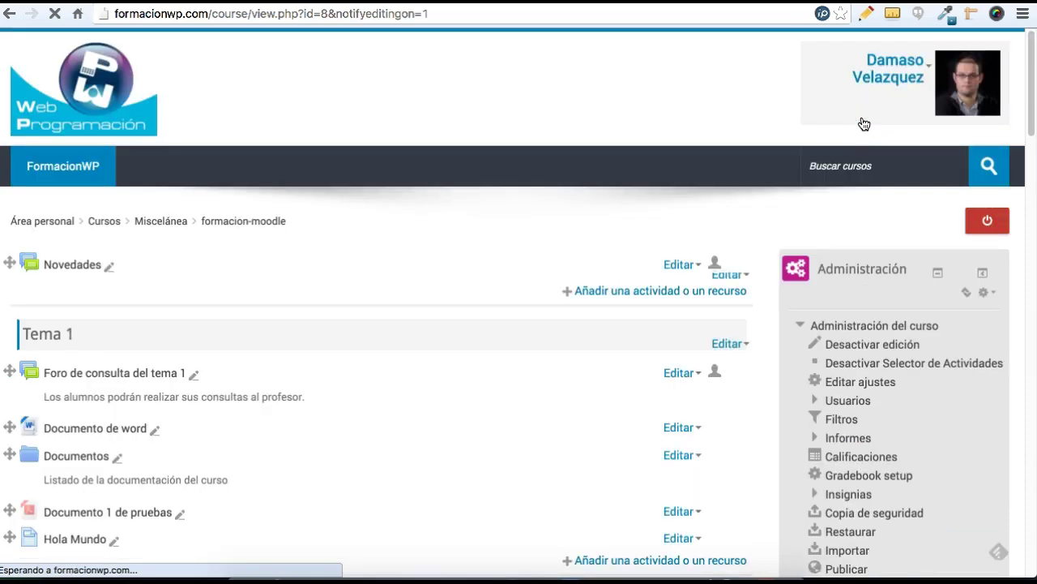
scroll(589, 207, down, 1)
scroll(592, 204, down, 3)
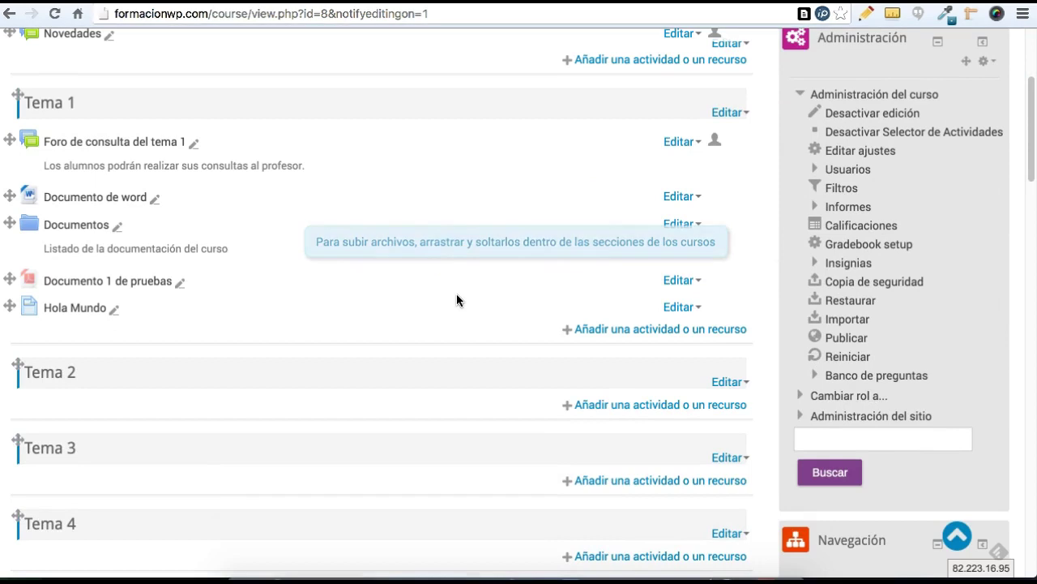
Add a Libro resource to Tema 2 and name it "Libro de pruebas"
click(616, 405)
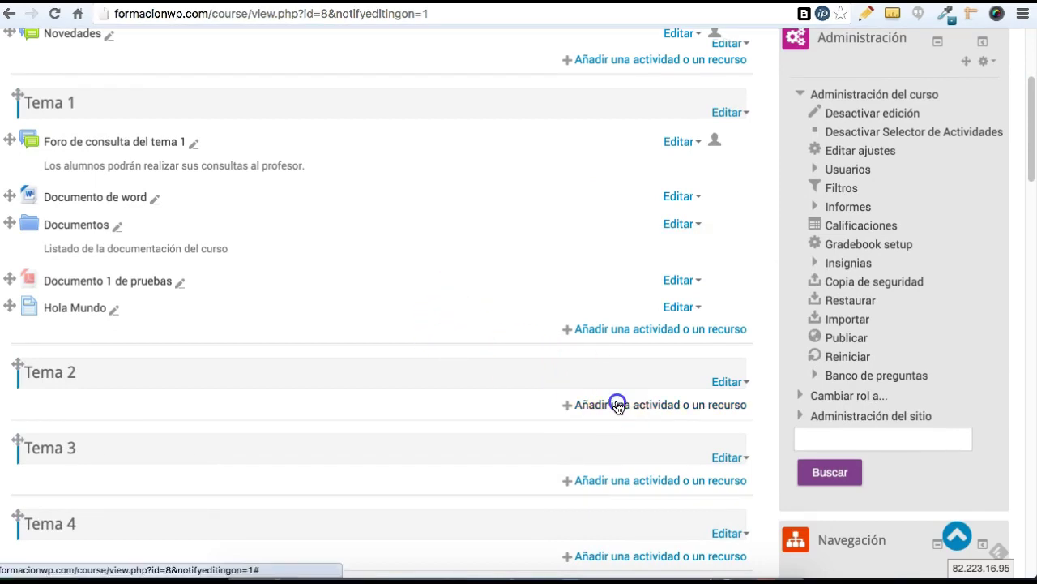
scroll(438, 354, down, 5)
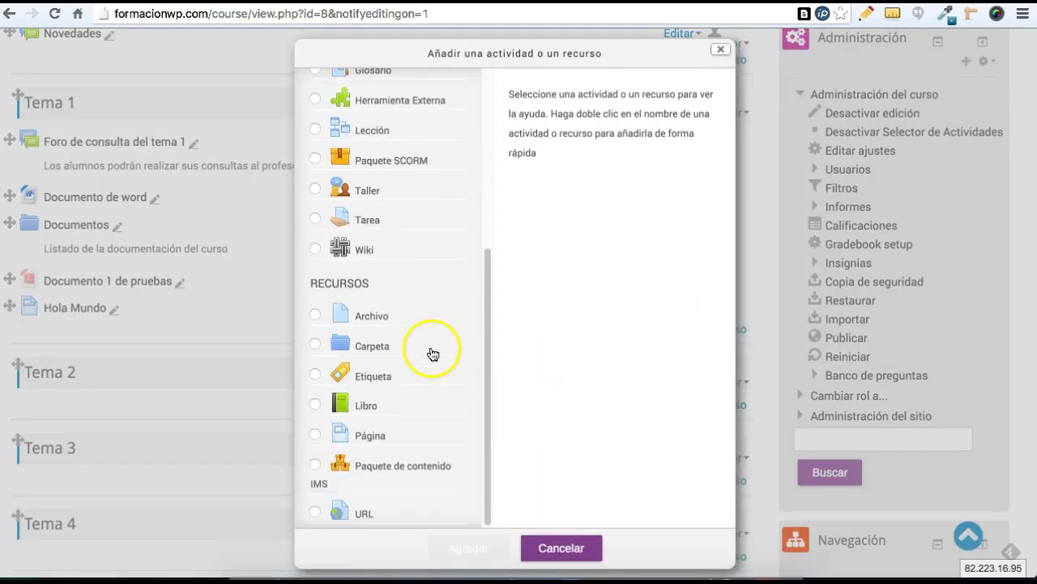
click(315, 406)
click(472, 547)
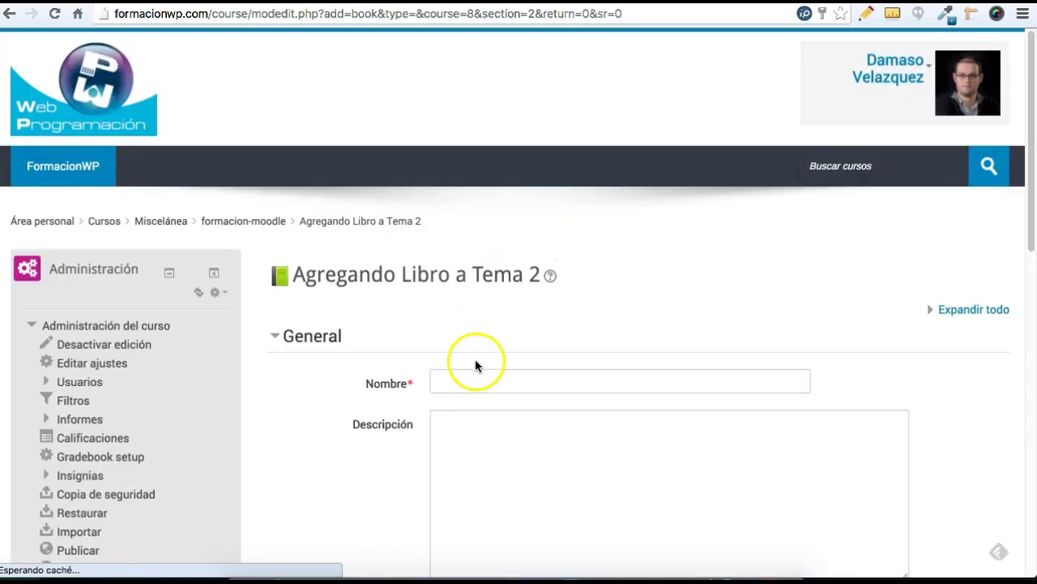
click(474, 381)
text(Libro de pruebas)
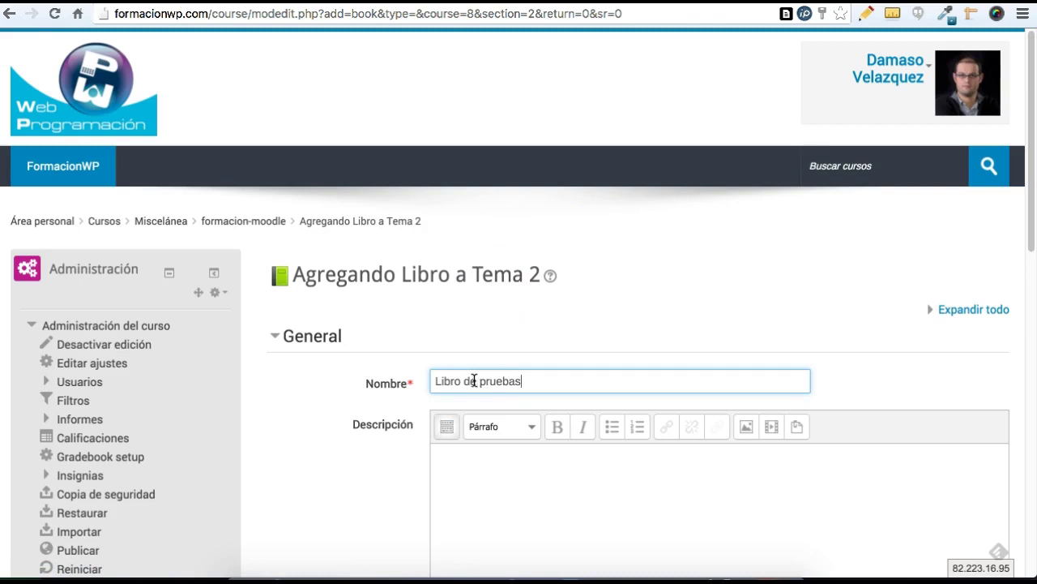
Set the book's chapter numbering (Numeración del capítulo) to Nada in its appearance settings
scroll(402, 341, down, 5)
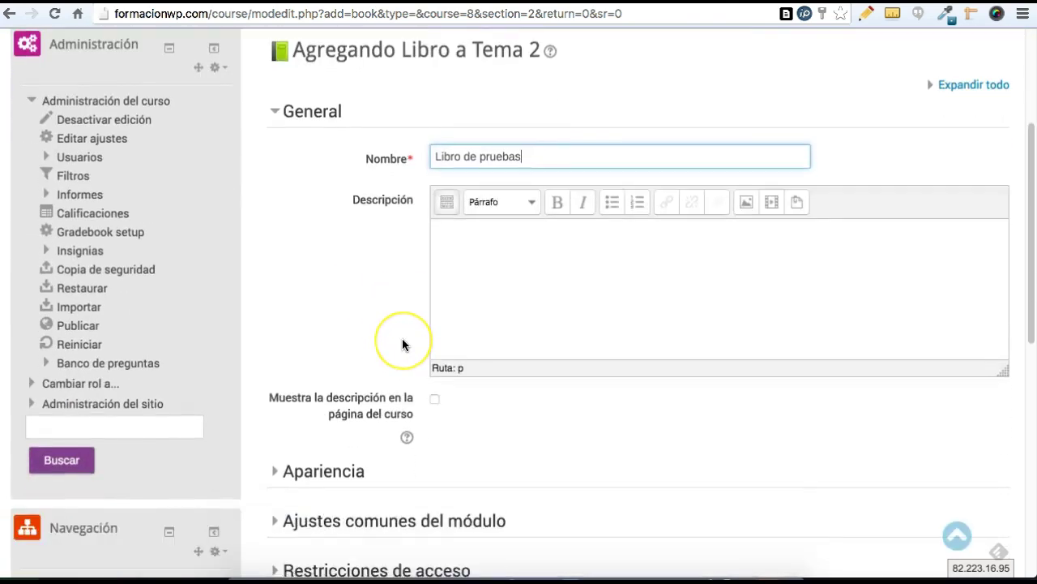
click(341, 313)
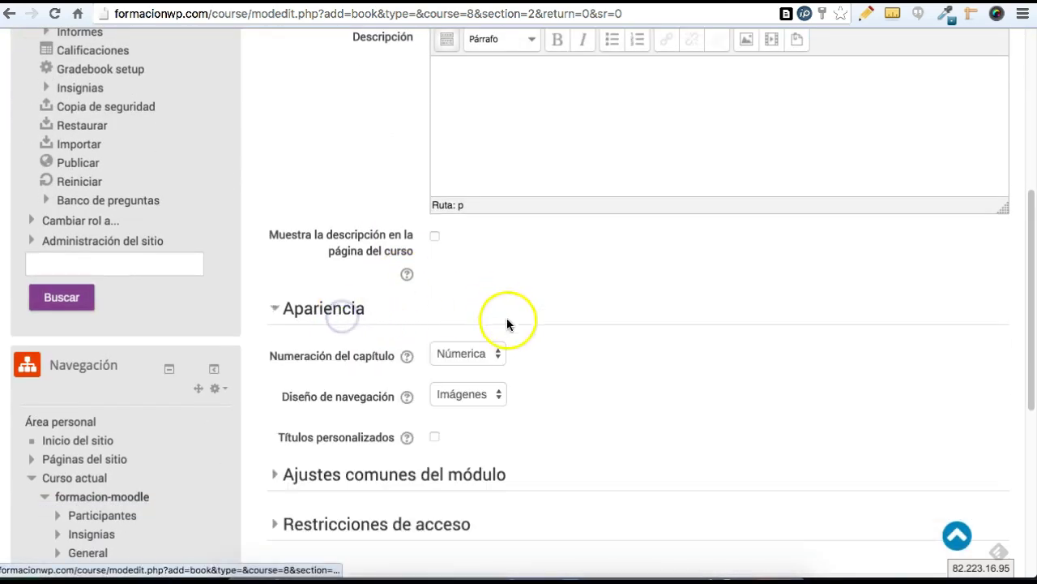
click(482, 359)
click(445, 357)
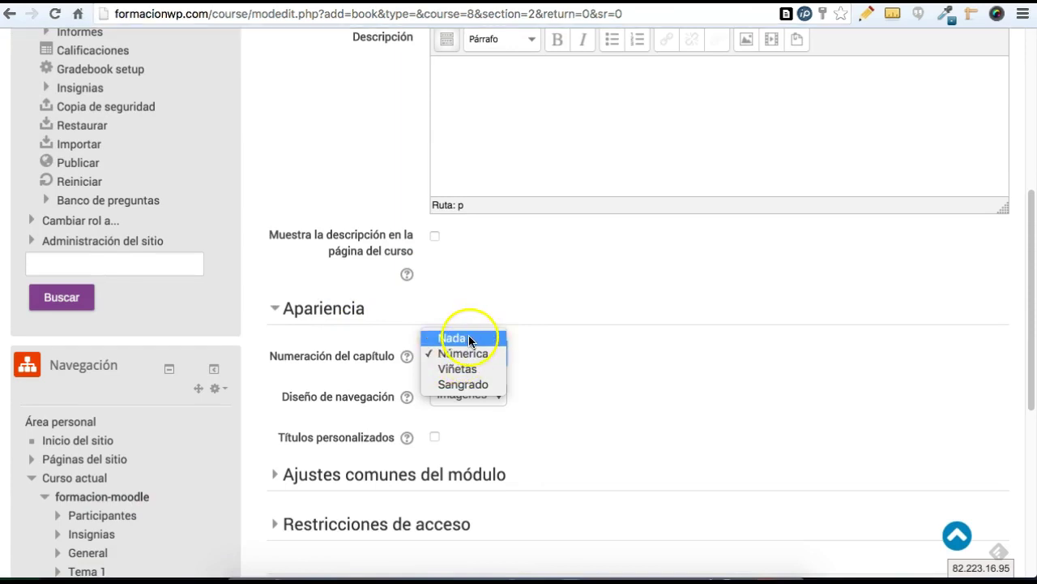
click(471, 337)
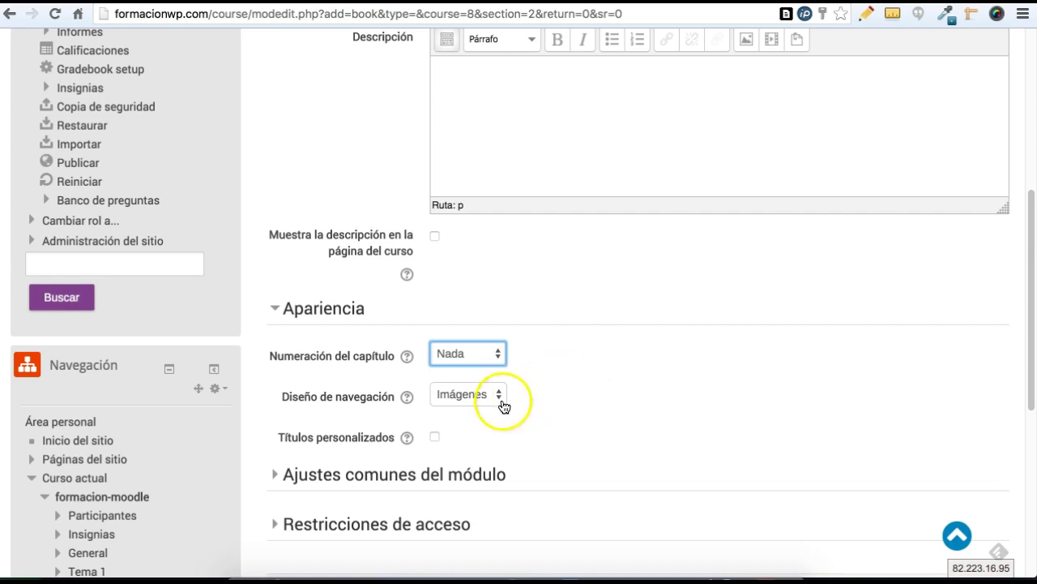
Set the book's navigation design (Diseño de navegación) to Texto, then save the changes and display the book
click(474, 395)
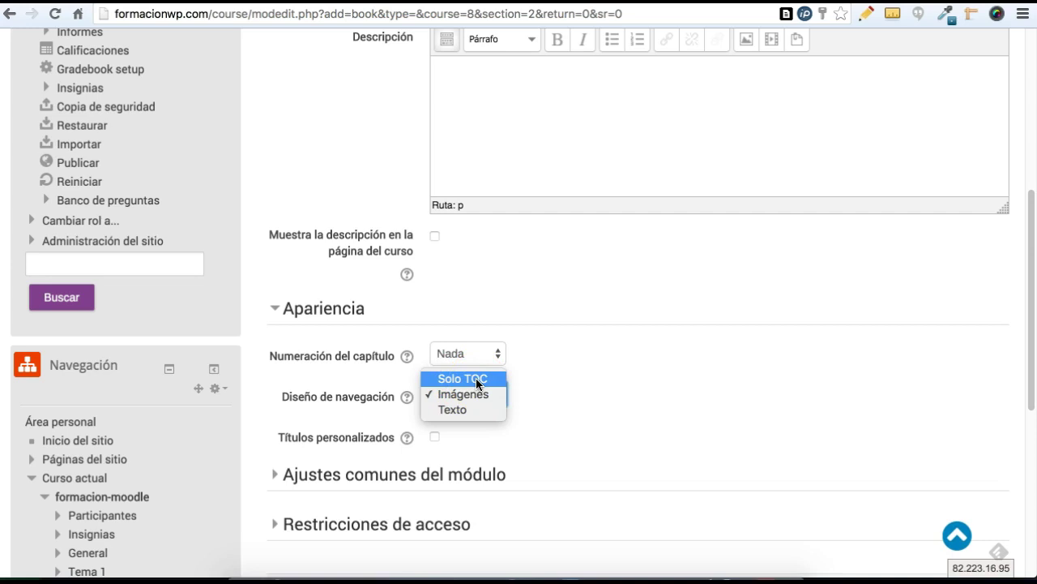
click(458, 397)
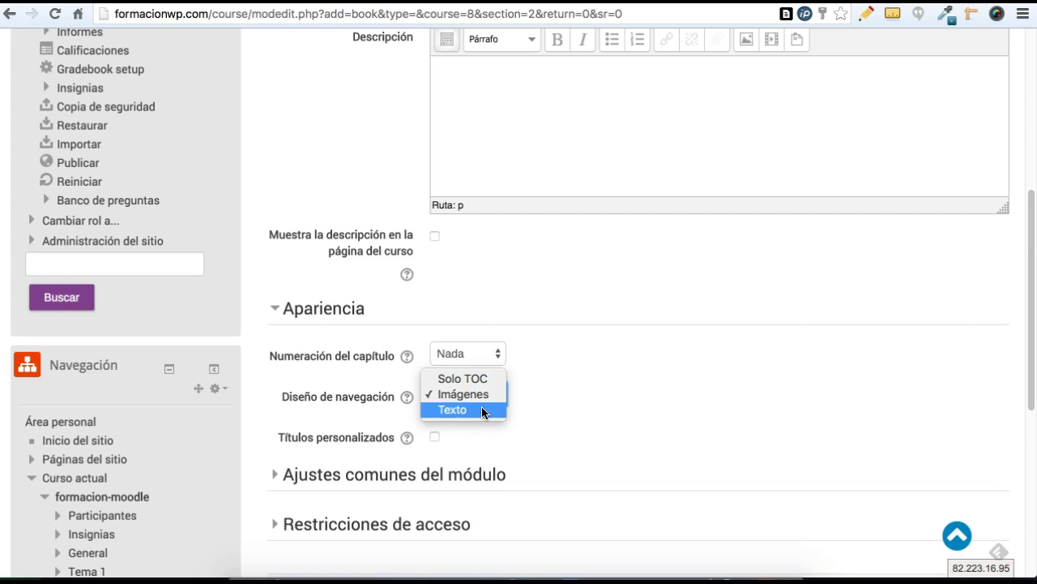
click(481, 410)
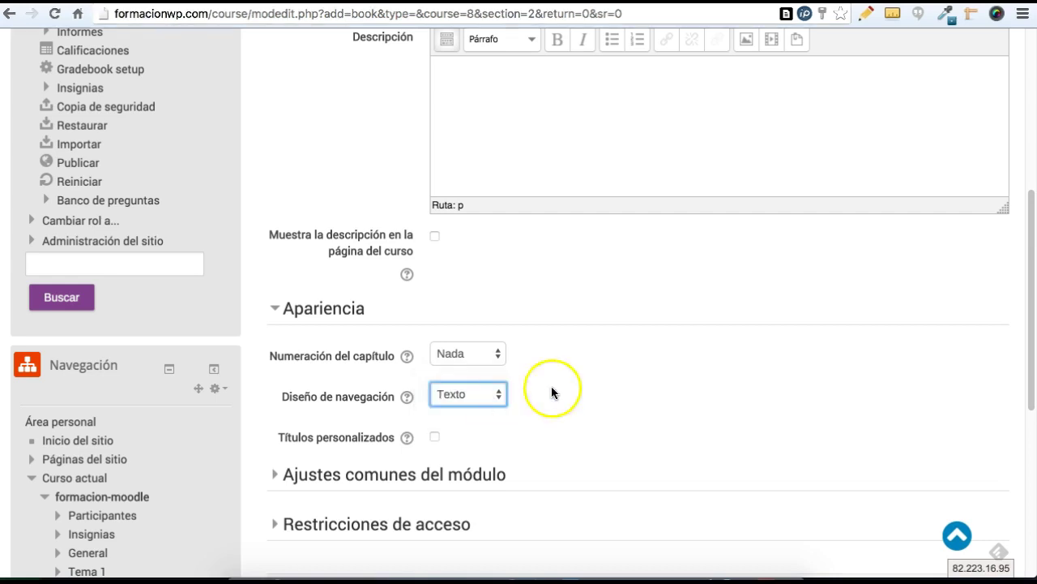
scroll(732, 334, down, 3)
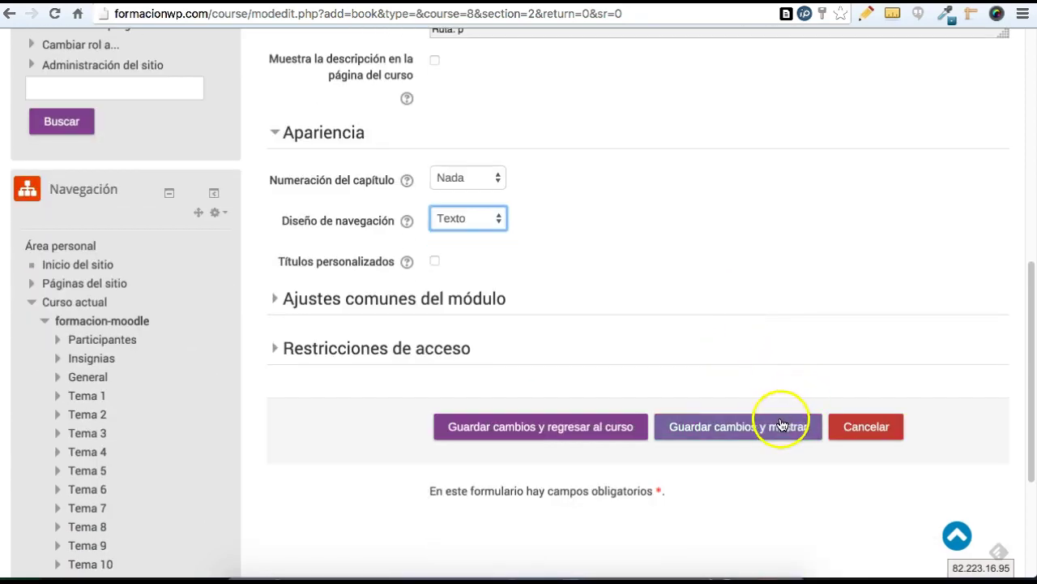
click(722, 432)
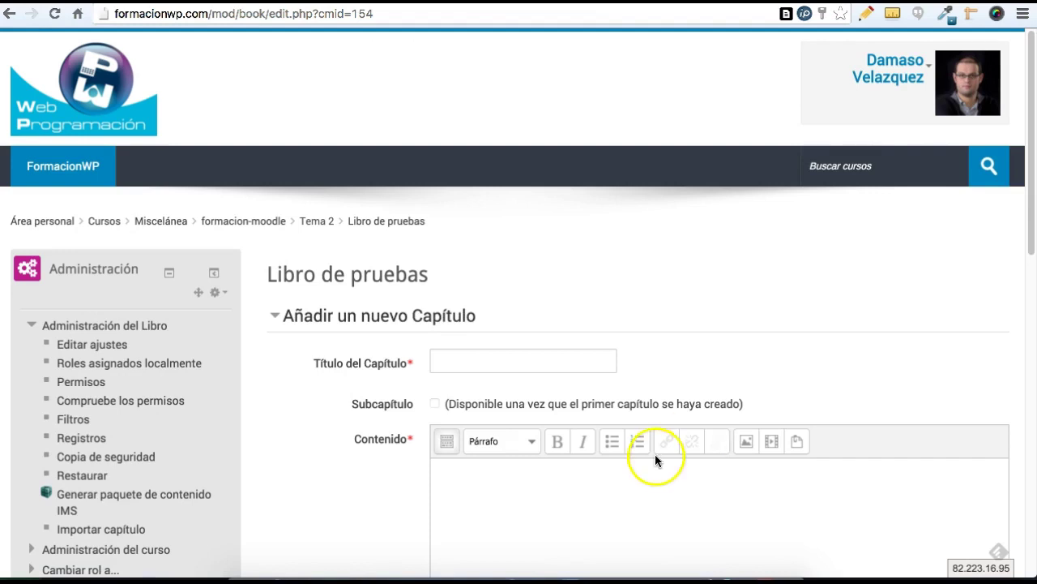
Title the first chapter "1. Introducción" and enter "Este es el contenido del capítulo 1" as its content
scroll(644, 292, down, 1)
click(504, 318)
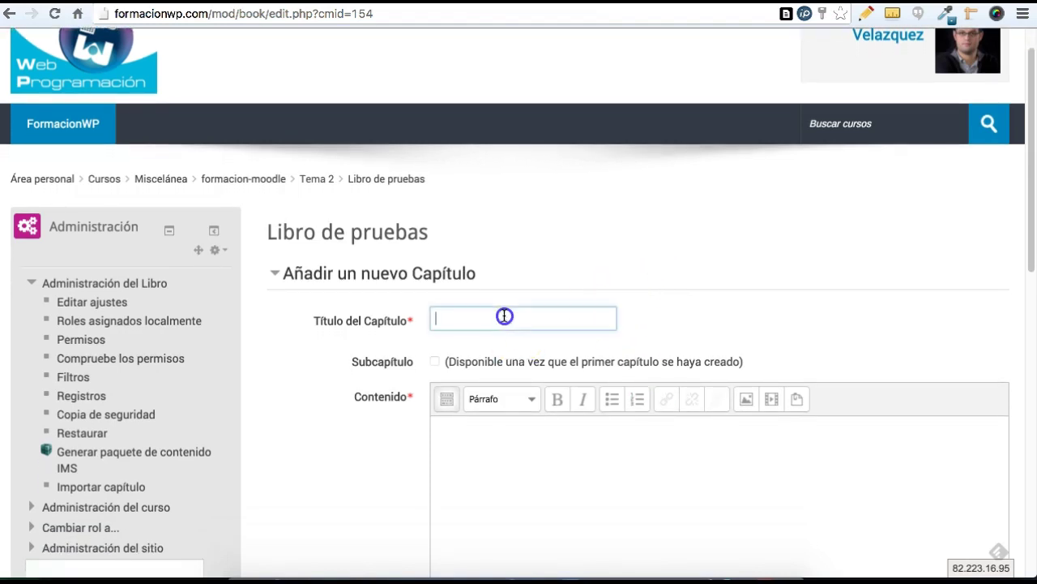
text(1. Introducción)
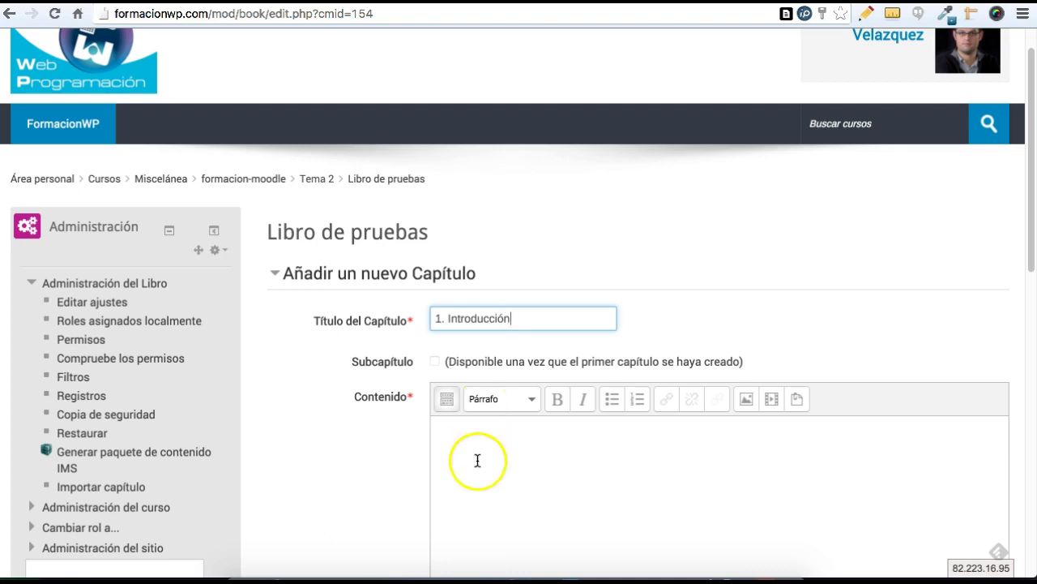
scroll(528, 440, down, 2)
click(528, 406)
text(E)
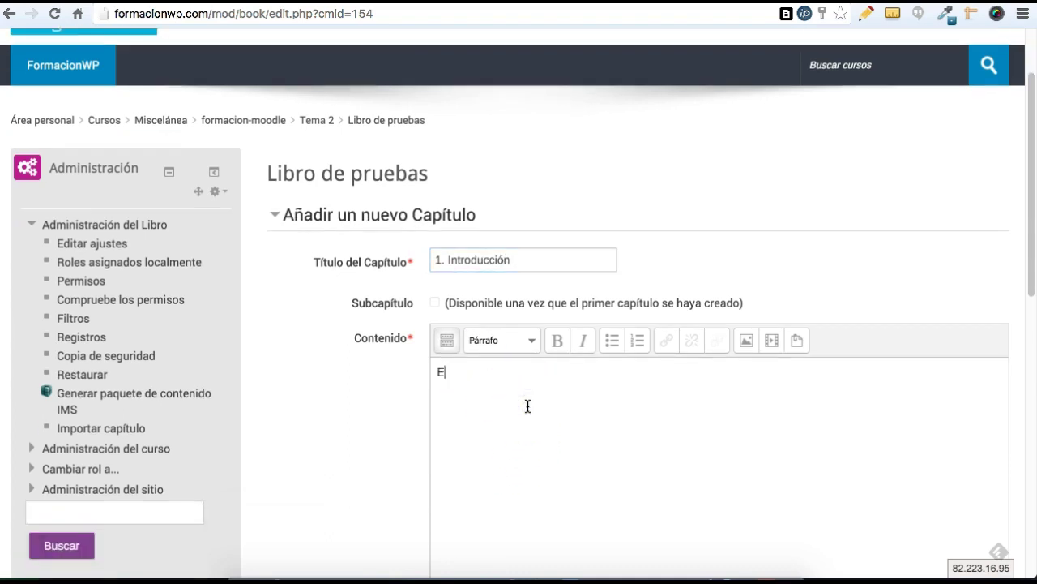
text(ste es el contenido del capítulo 1)
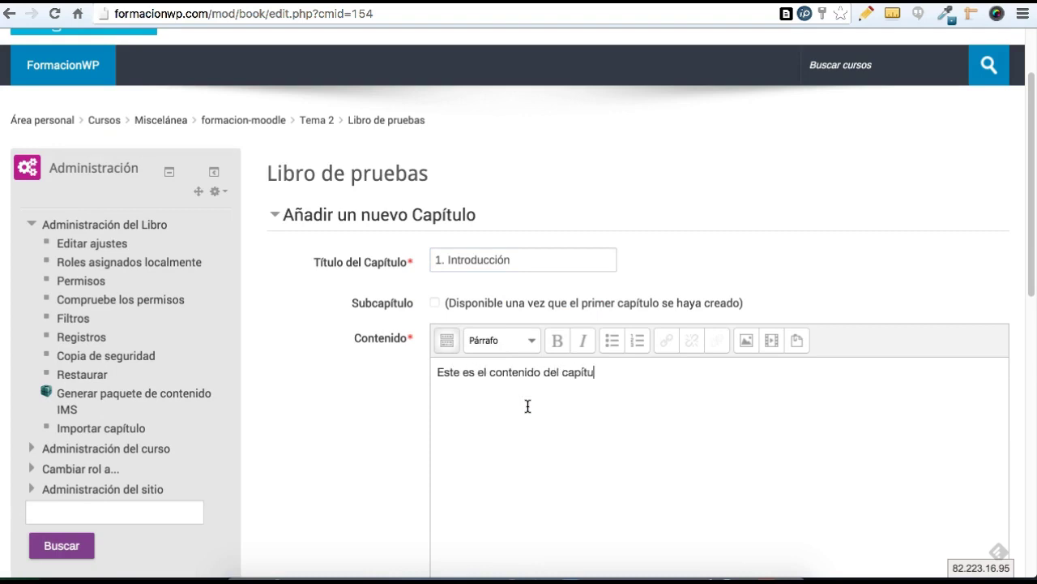
Show the content editor's full set of formatting tools, view the chapter's HTML source code, and close it without changes
click(446, 340)
scroll(470, 369, down, 3)
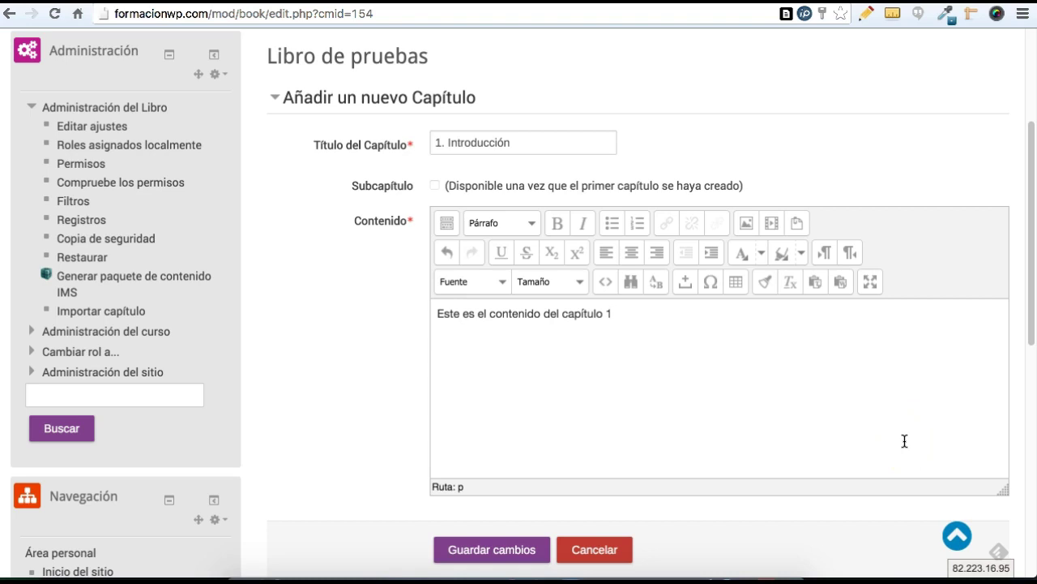
click(614, 283)
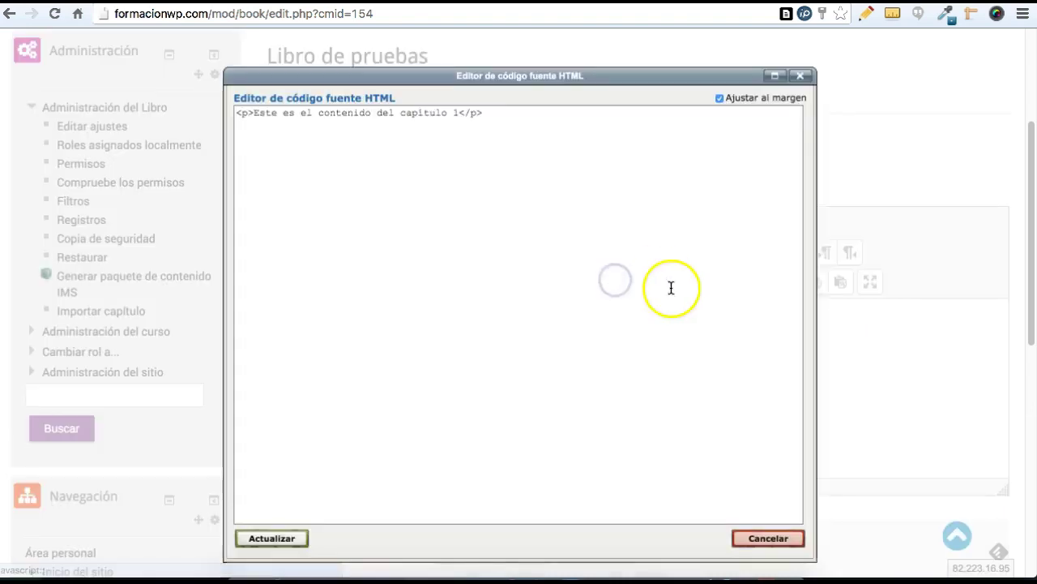
click(801, 75)
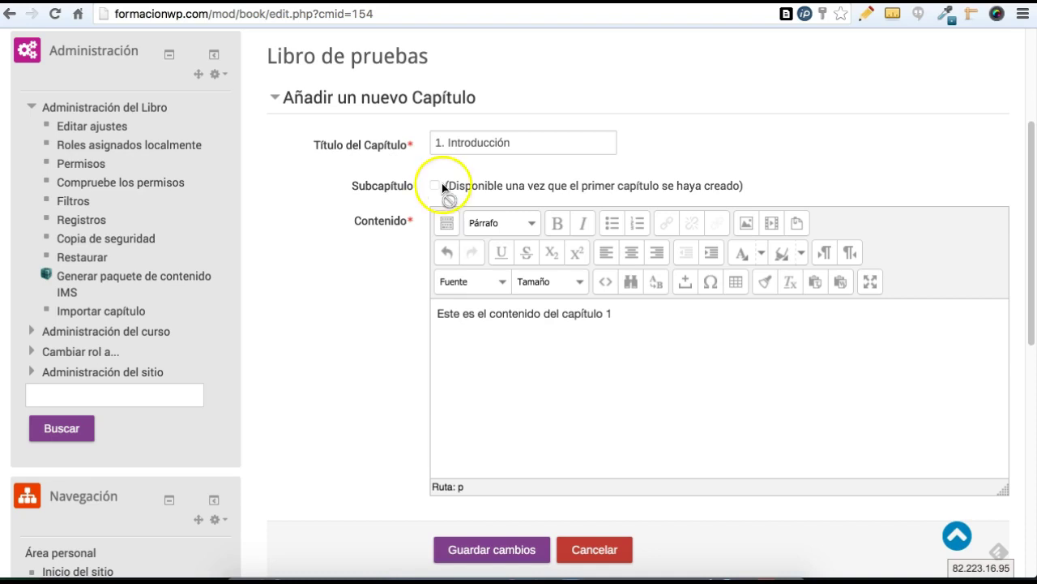
Save the new chapter "1. Introducción"
scroll(406, 308, down, 2)
click(468, 459)
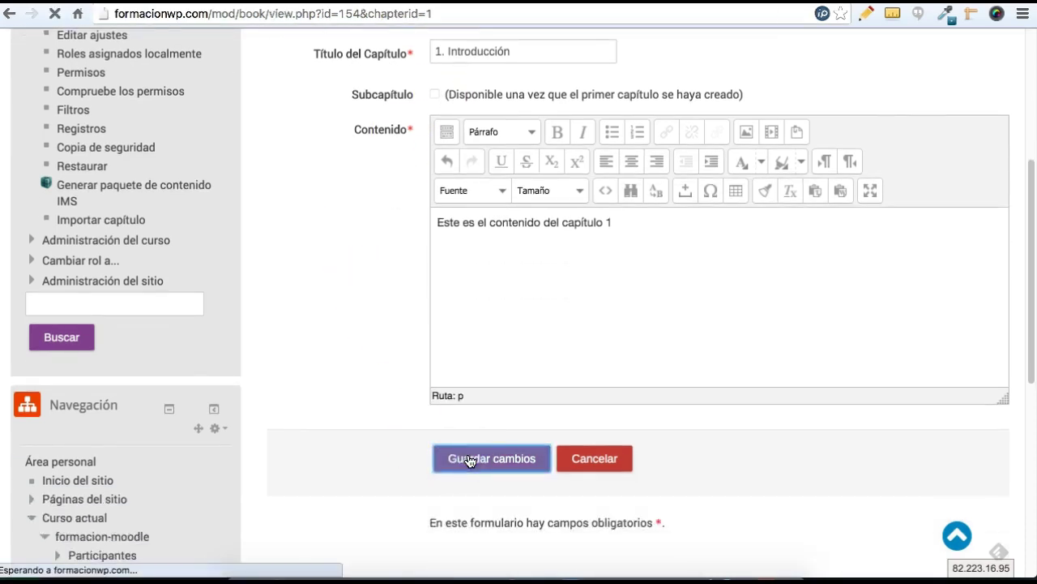
scroll(469, 452, down, 1)
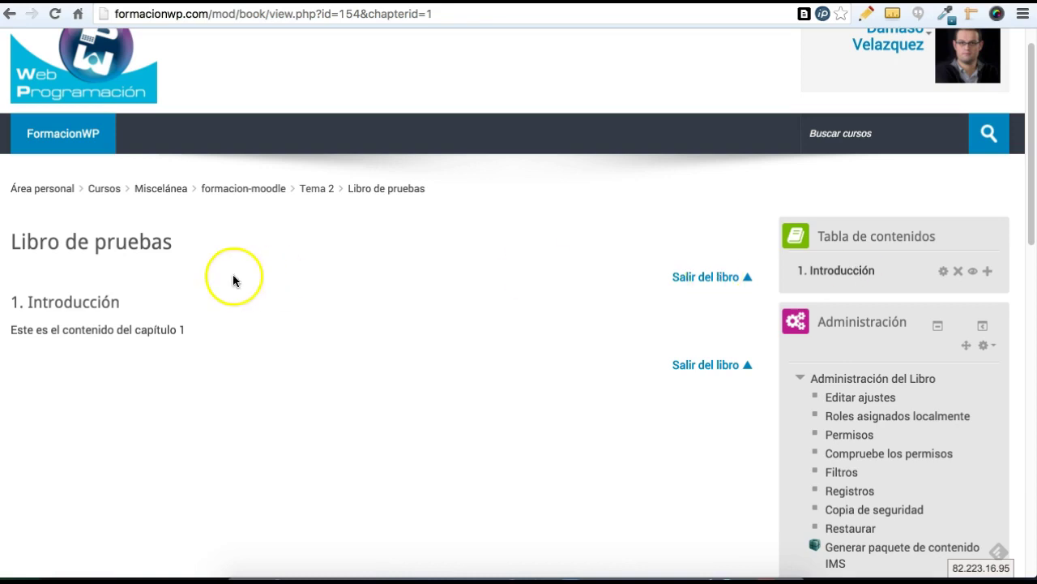
Return to the formacion-moodle course page and open Libro de pruebas from Tema 2
click(249, 192)
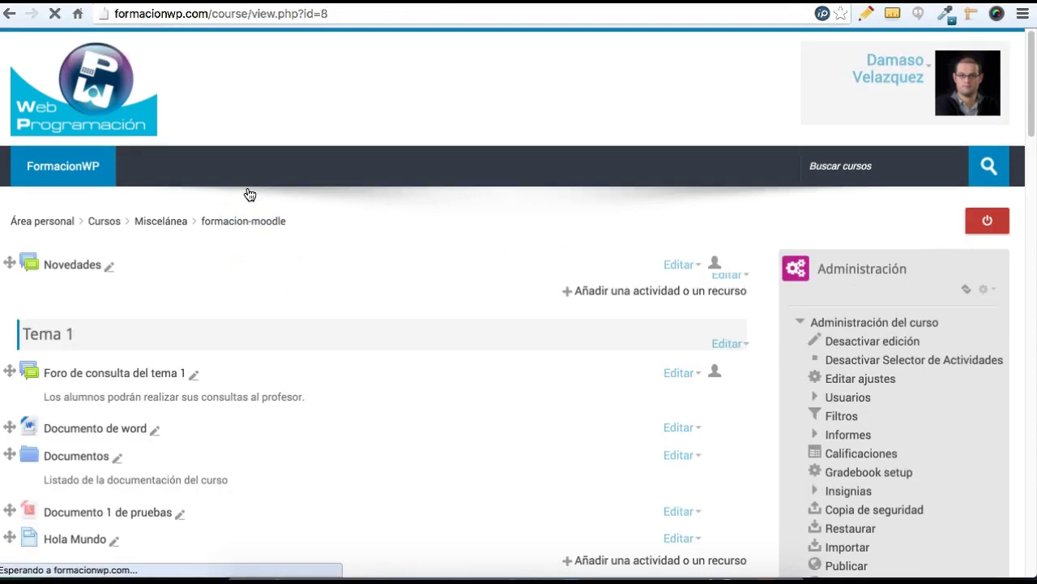
scroll(275, 332, down, 3)
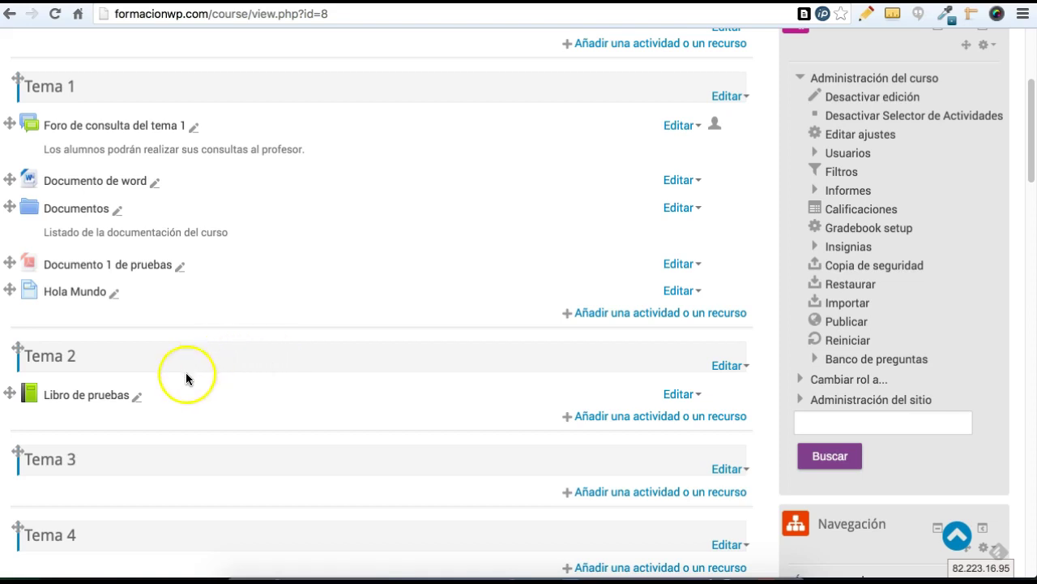
click(84, 396)
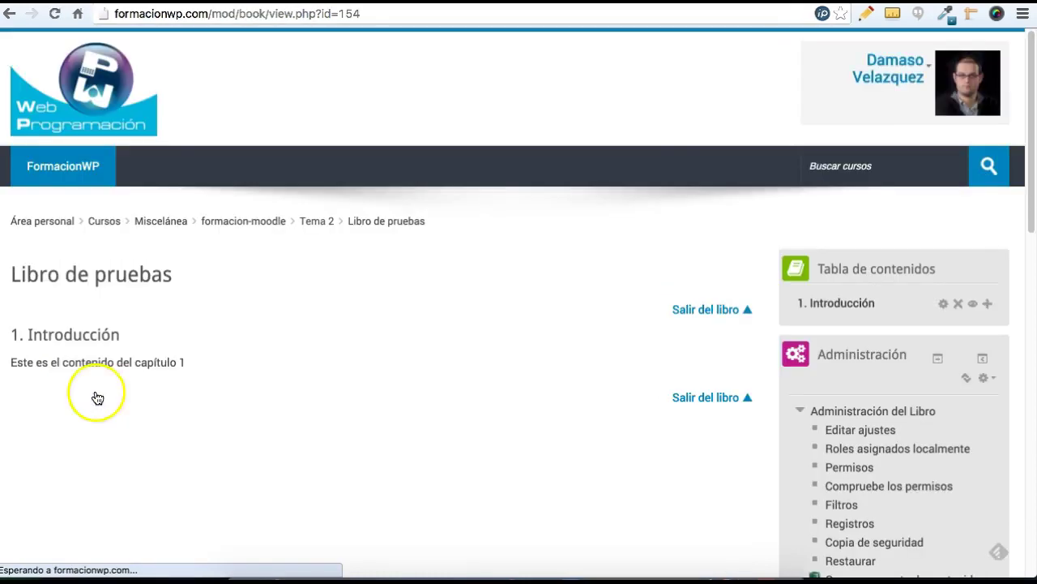
scroll(284, 364, down, 1)
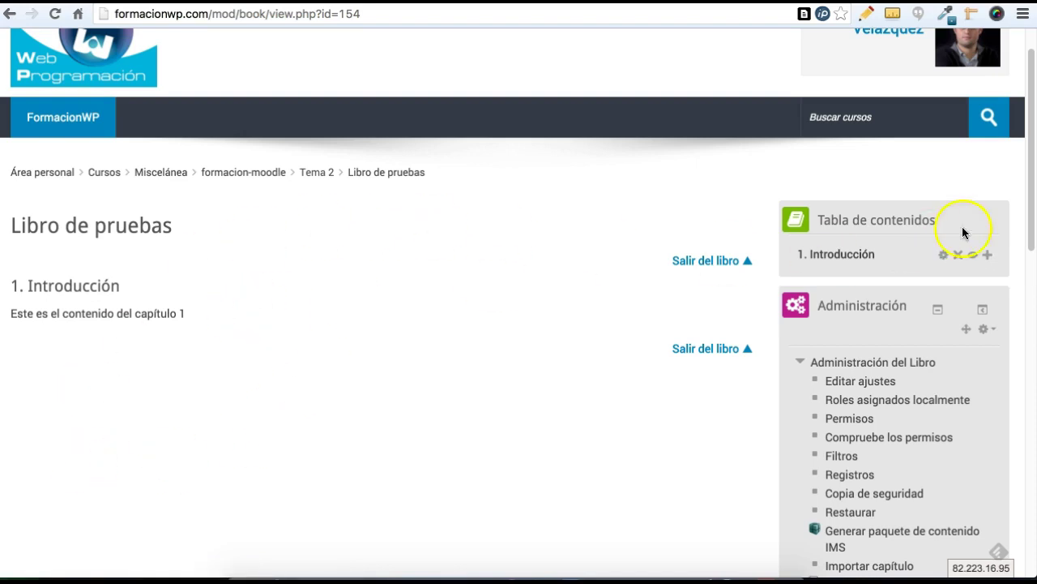
Add a new chapter after "1. Introducción" and title it "2. Ecuaciones de primer grado"
click(990, 256)
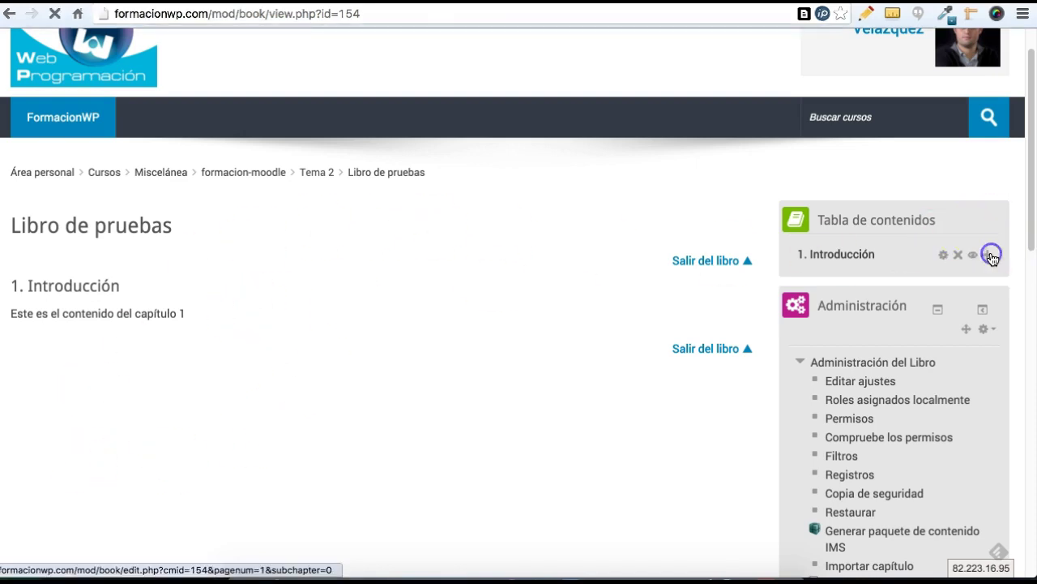
scroll(595, 364, down, 1)
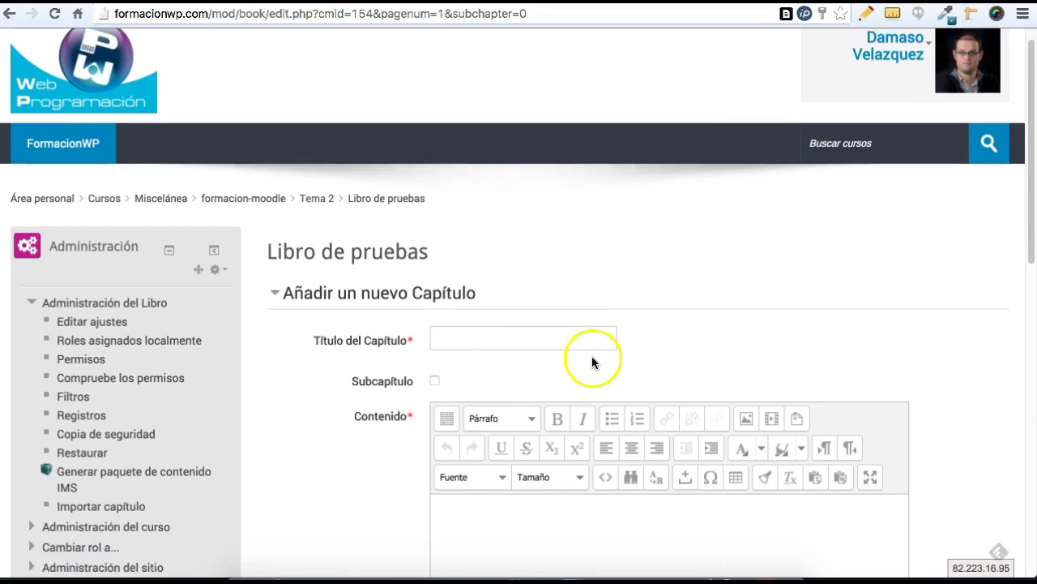
click(476, 339)
text(2. )
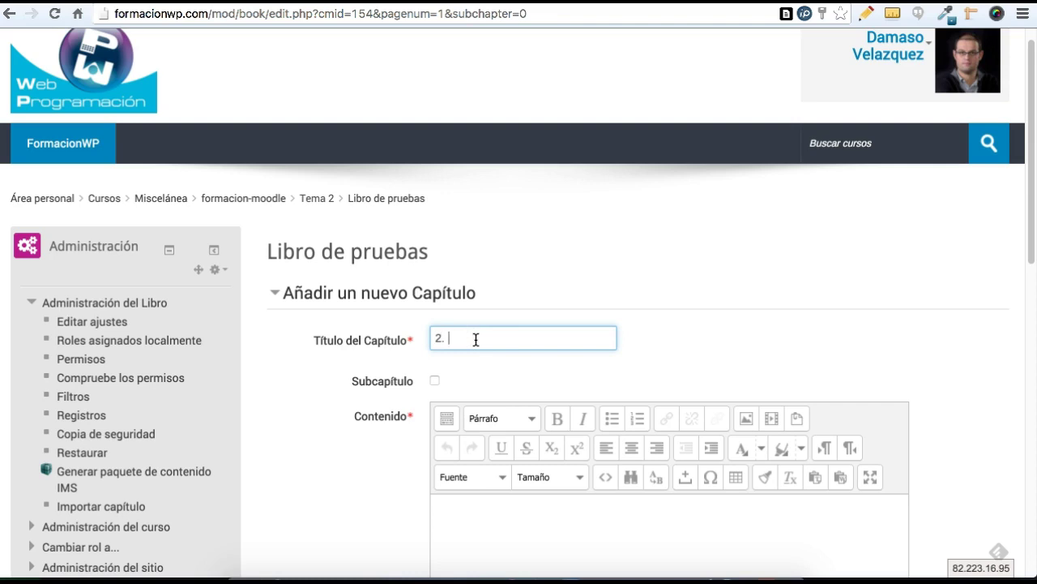
text(Ecuaciones de primer grado)
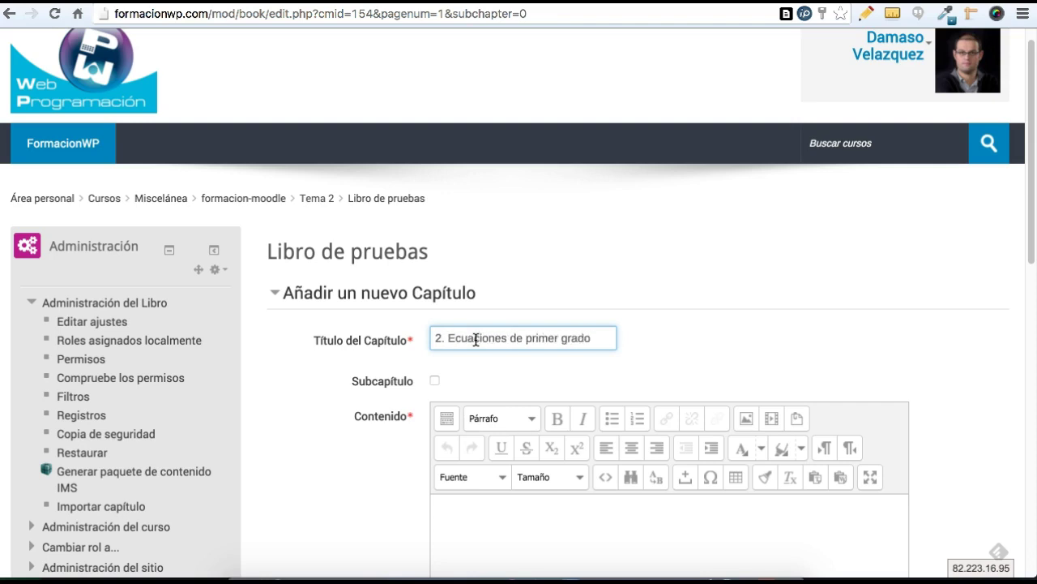
Enter "Contenido del punt 2" as the content of the second chapter
scroll(398, 389, down, 1)
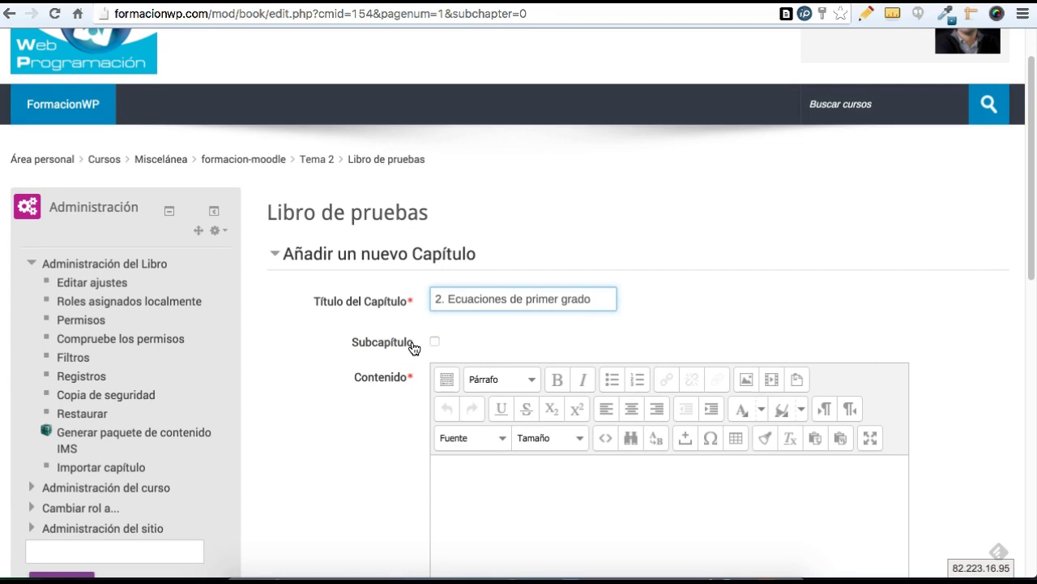
scroll(385, 356, down, 2)
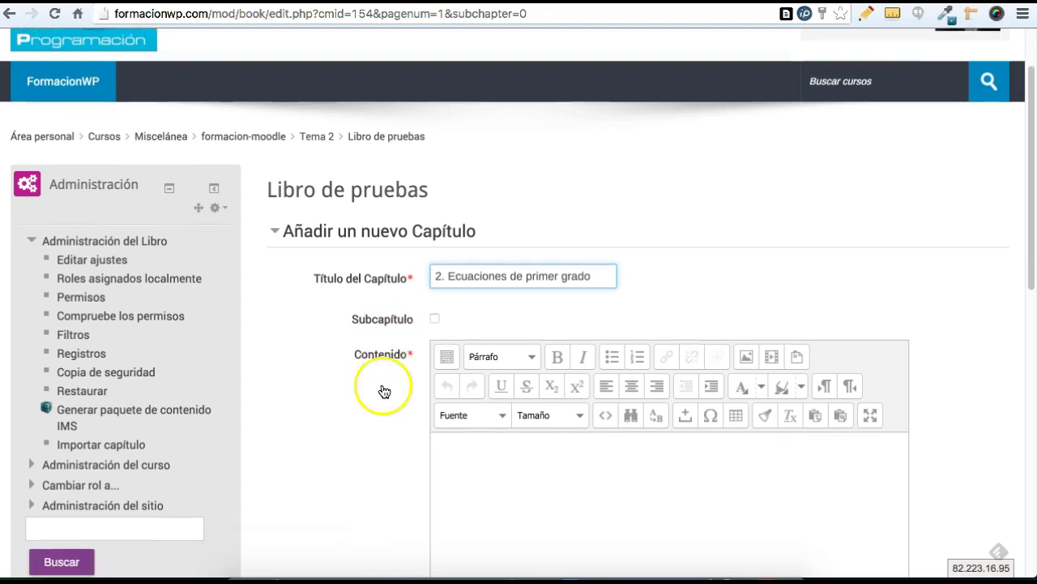
click(504, 426)
text(Contenido del punt 2)
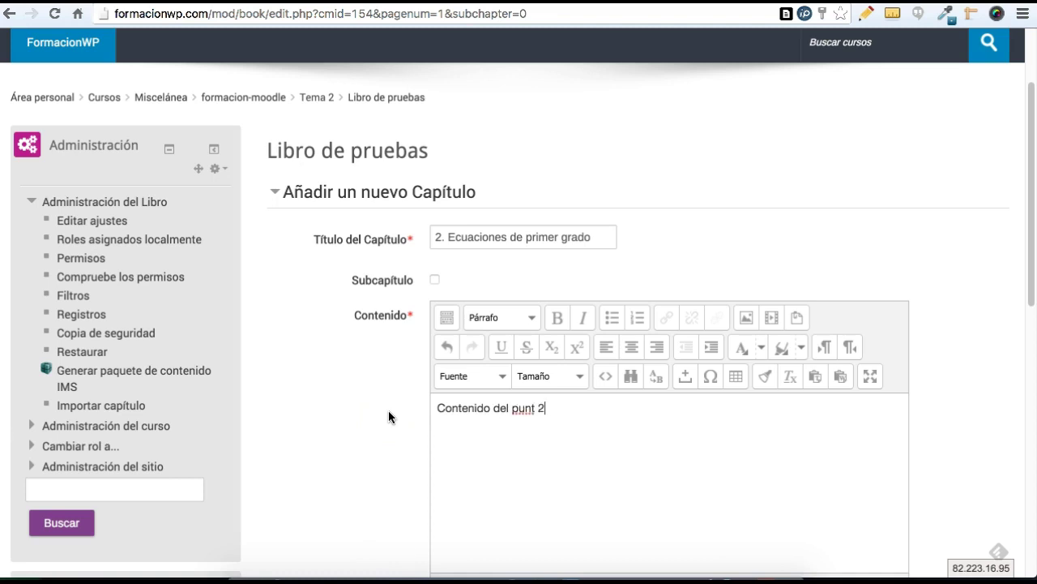
Correct the chapter content to "Contenido del punto 2." and save the chapter
key(BackSpace)
text(o 2.)
click(369, 413)
scroll(405, 411, down, 5)
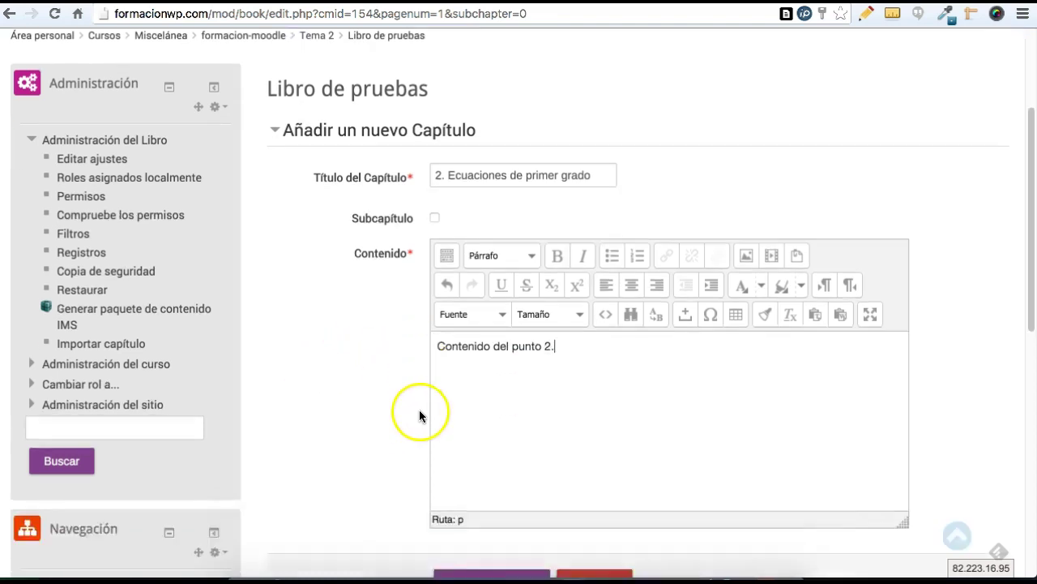
click(495, 445)
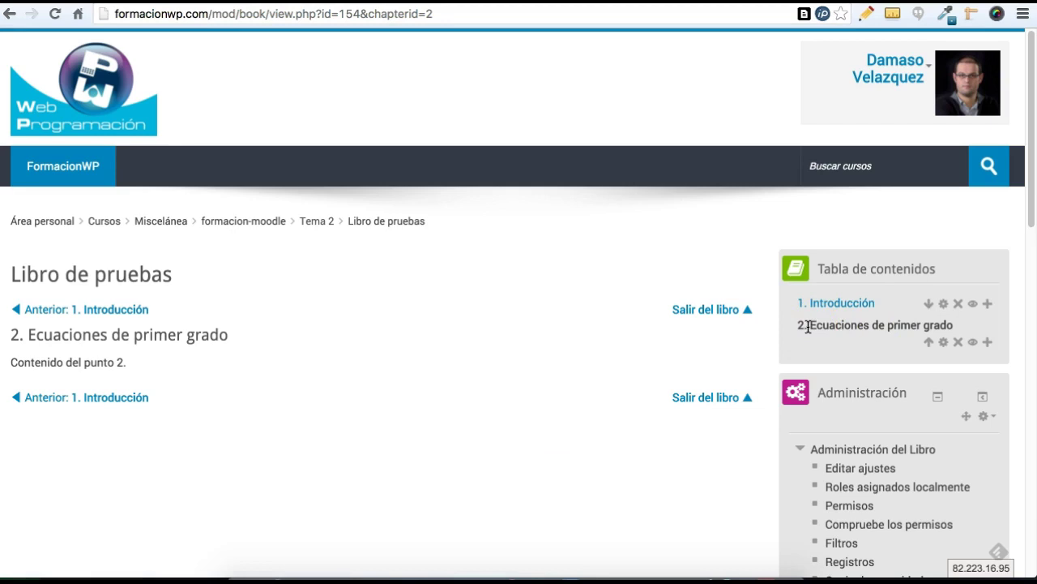
Add a chapter after "2. Ecuaciones de primer grado" titled "2.1. Video ejemplos" with the content "Buscamos ejemplos en Vimeo"
click(988, 342)
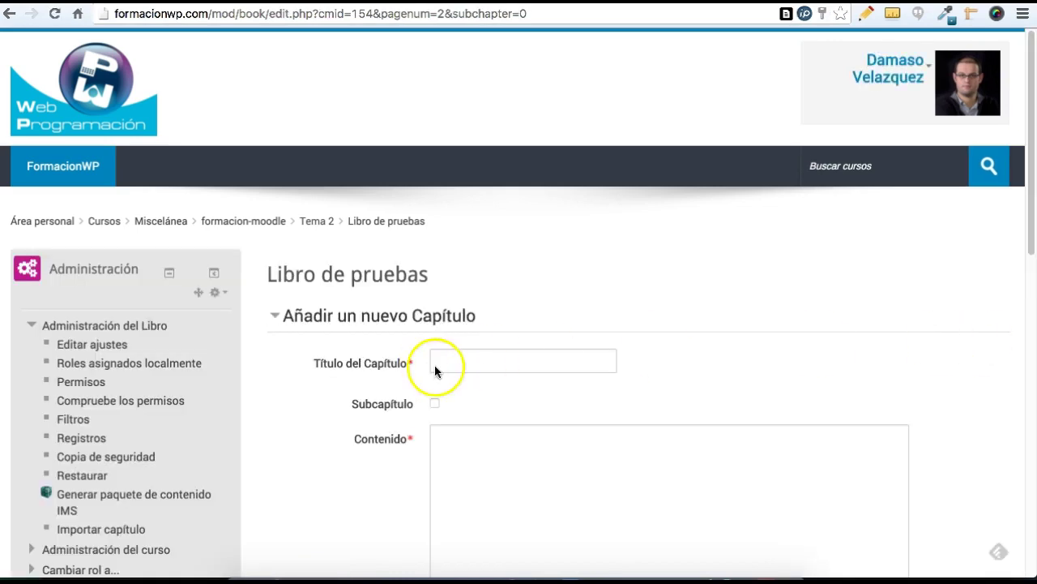
click(463, 364)
text(2.1. Video ejempl)
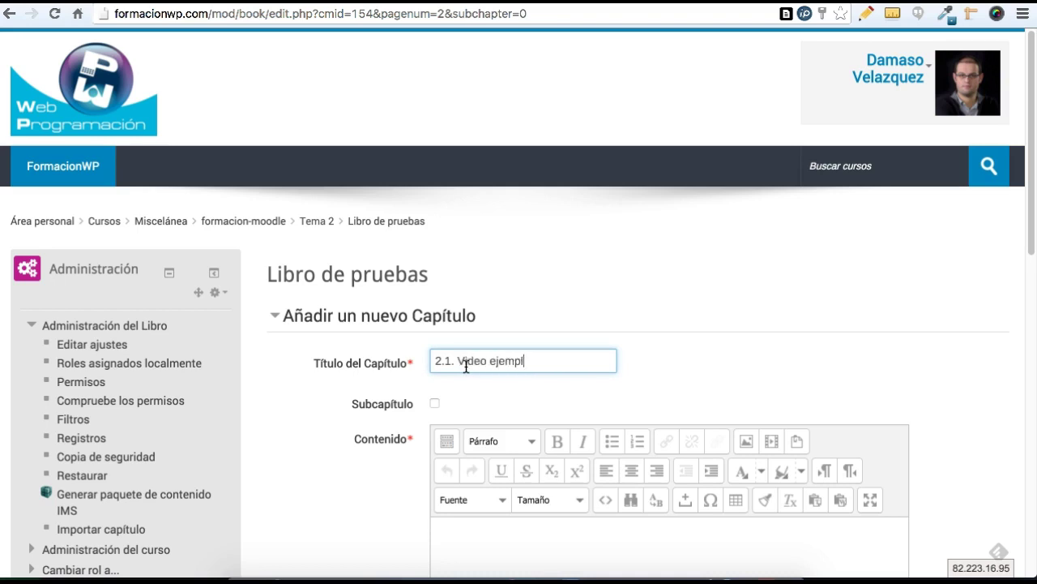
scroll(467, 377, down, 3)
click(508, 430)
text(Buscamos ejemplos en Vimeo)
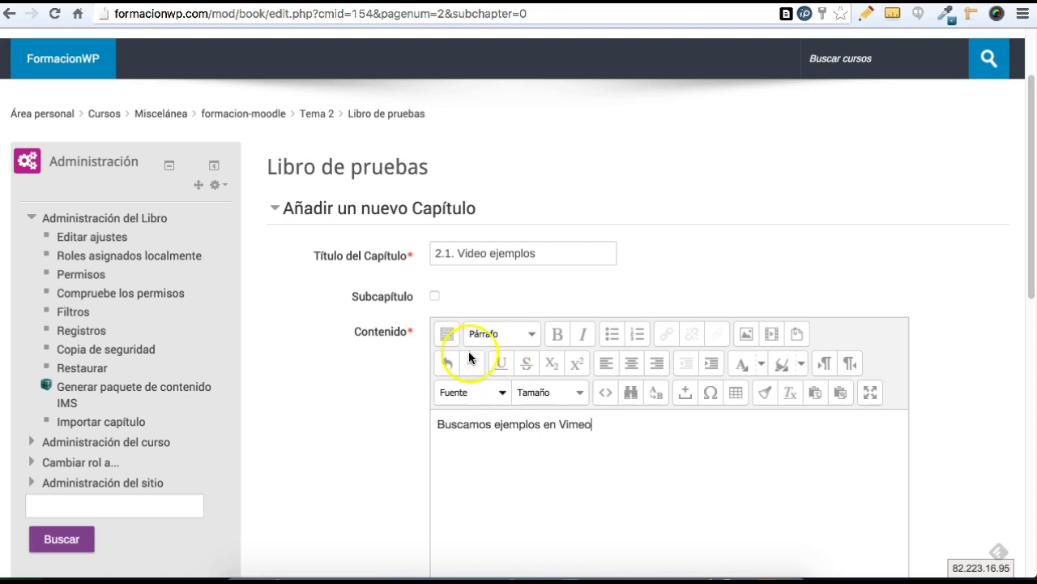
Mark "2.1. Video ejemplos" as a subchapter and save it
click(452, 254)
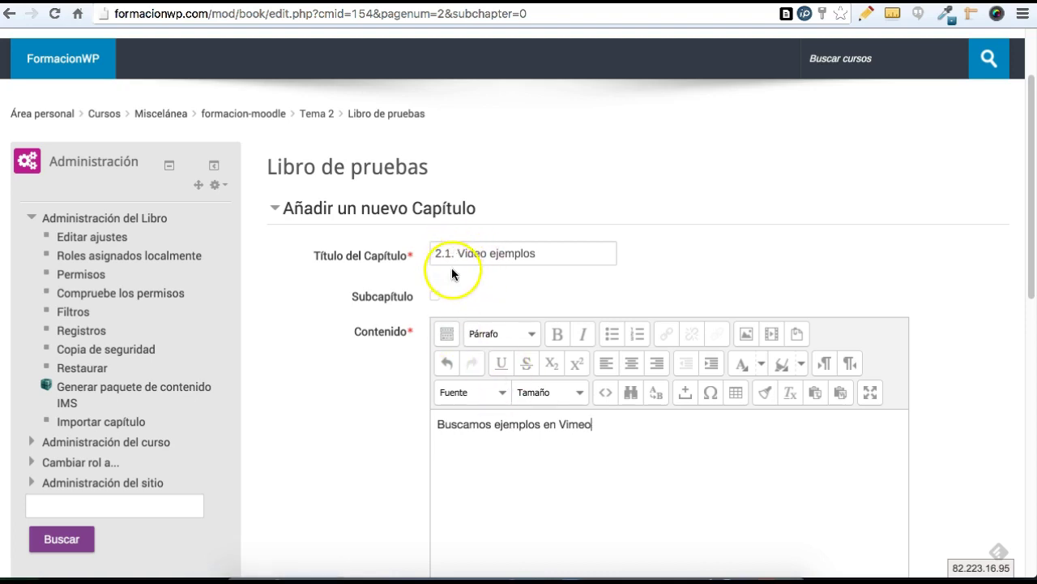
click(435, 296)
scroll(395, 316, down, 3)
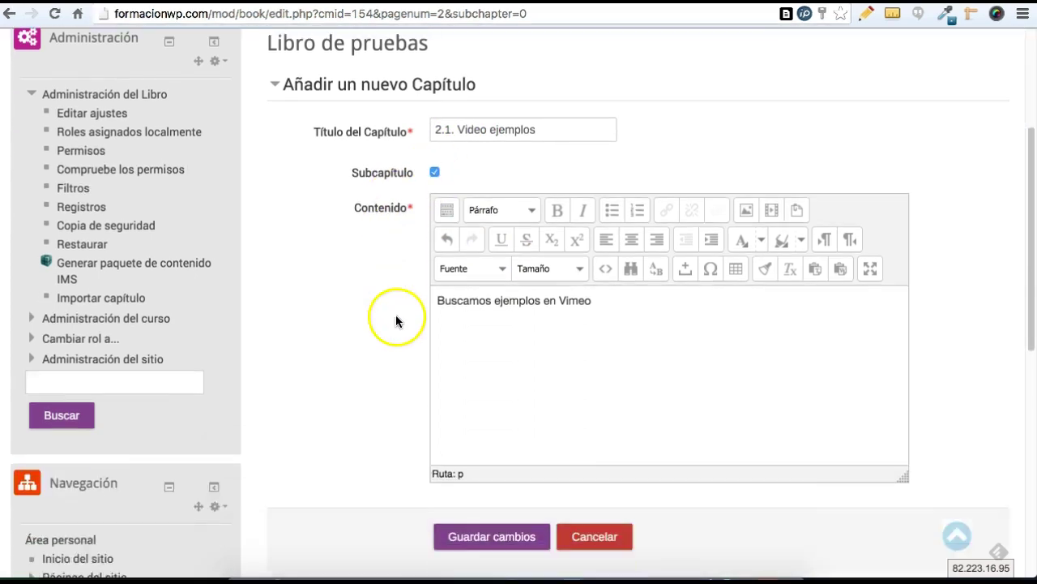
scroll(397, 321, down, 3)
click(475, 368)
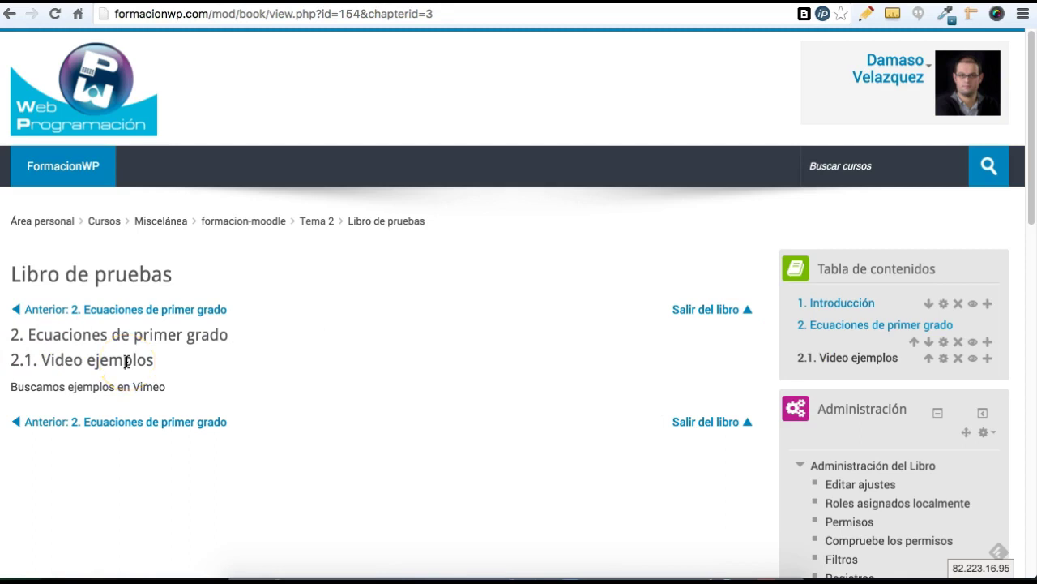
Page back through the book to "1. Introducción" and forward again to "2.1. Video ejemplos" to review the chapter navigation
click(123, 423)
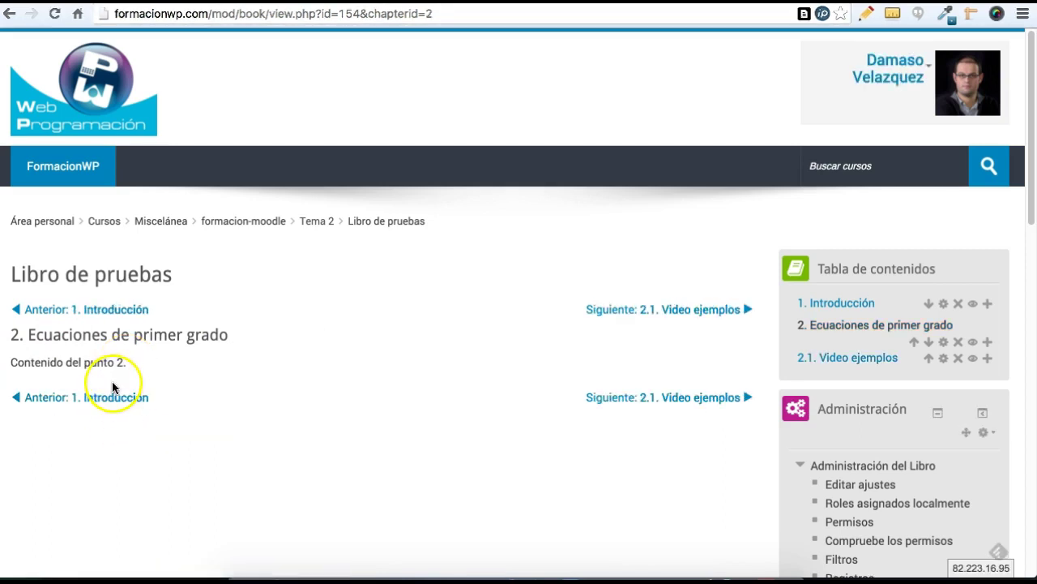
click(90, 399)
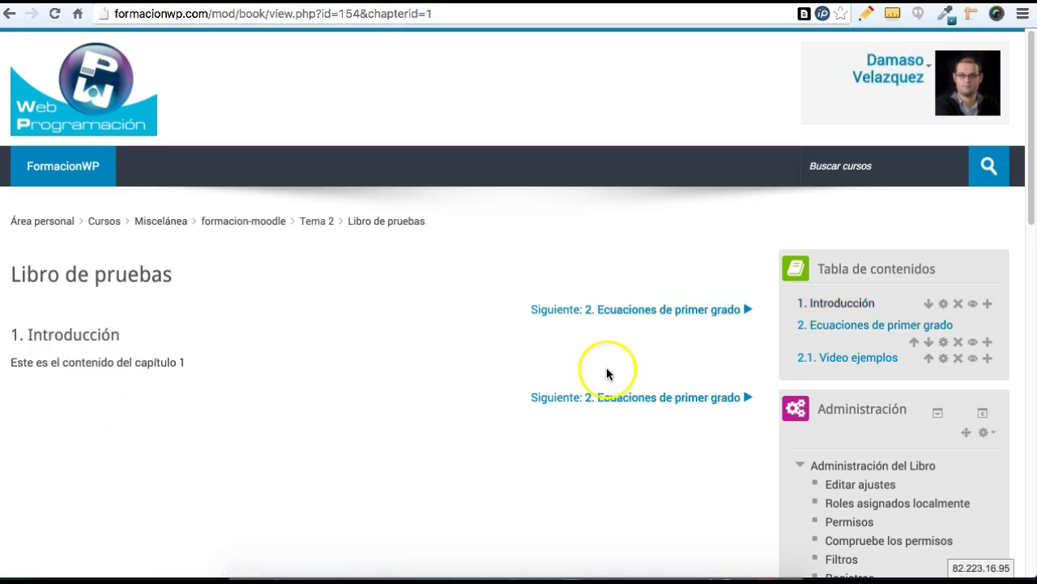
click(713, 401)
click(696, 399)
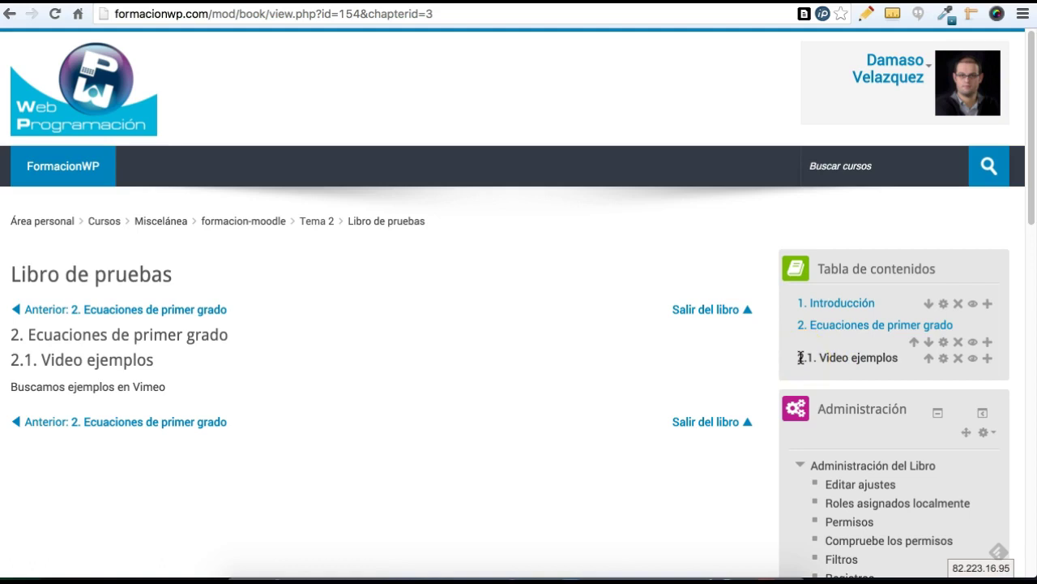
click(860, 357)
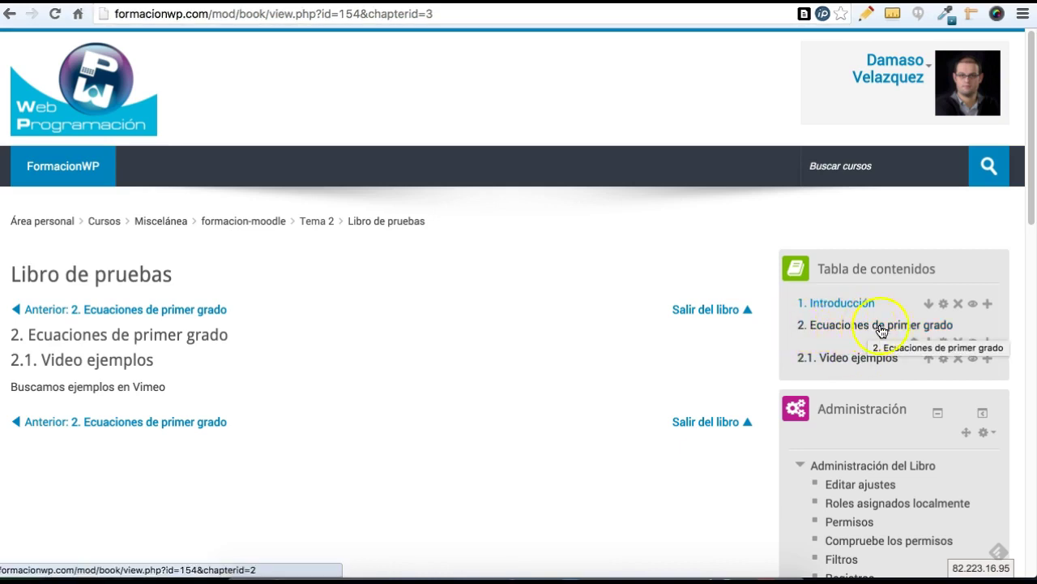
Add a new chapter after "2. Ecuaciones de primer grado" and title it "3. Ecuaciones de segundo grado"
click(991, 346)
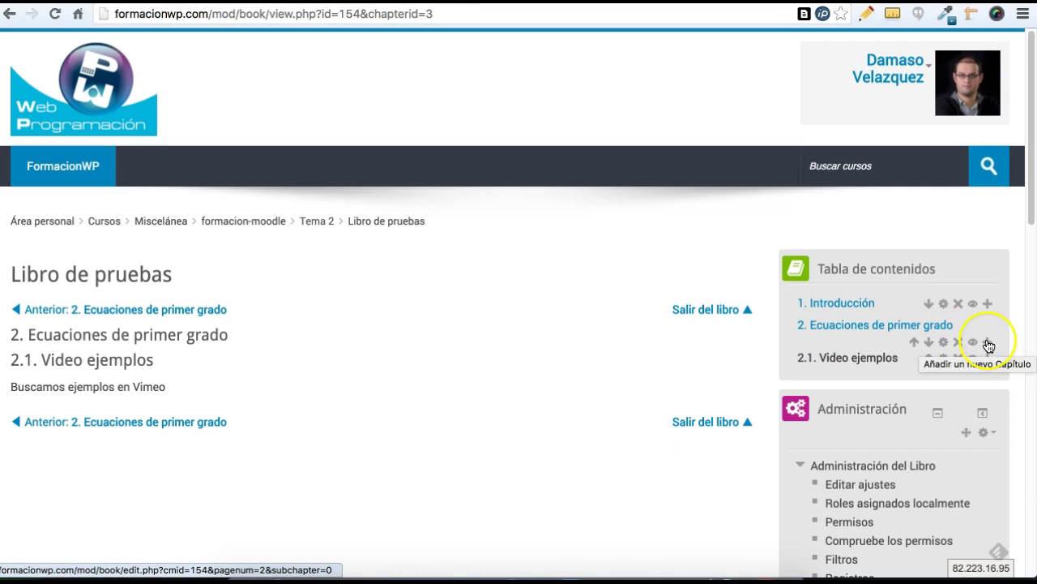
click(989, 360)
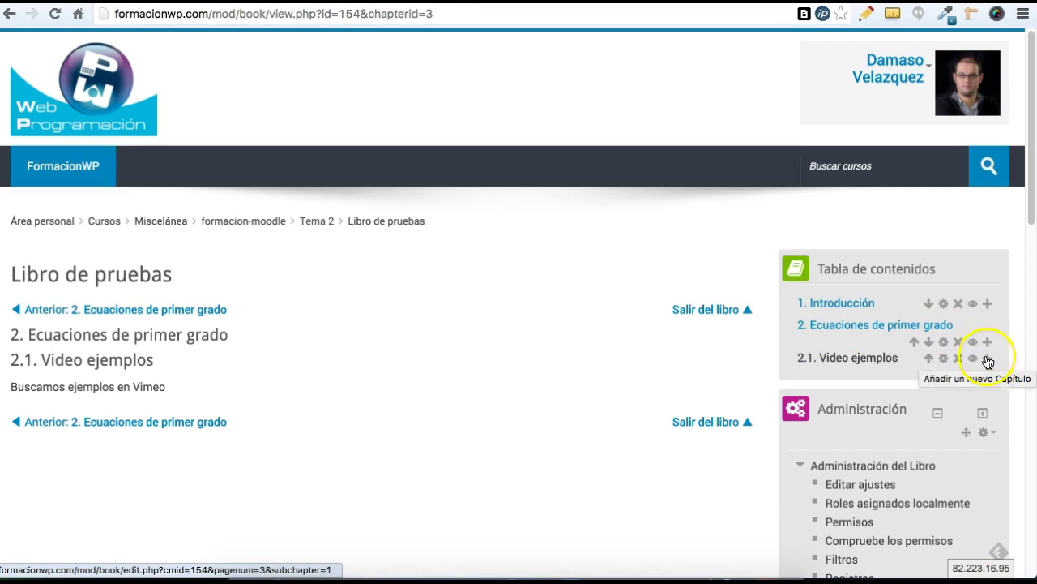
click(987, 342)
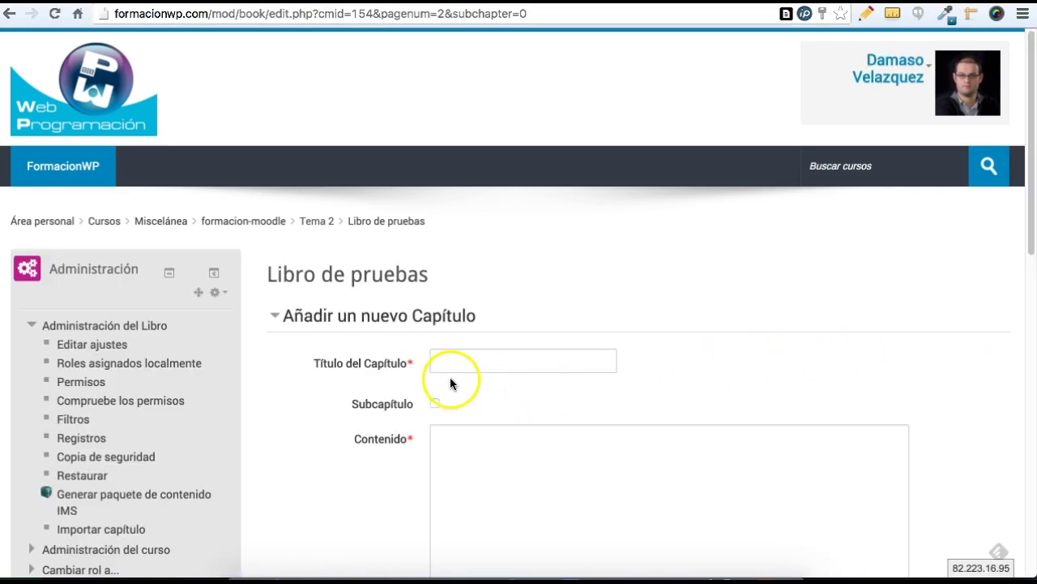
click(459, 364)
text(3. Ecuaciones de segundo grado)
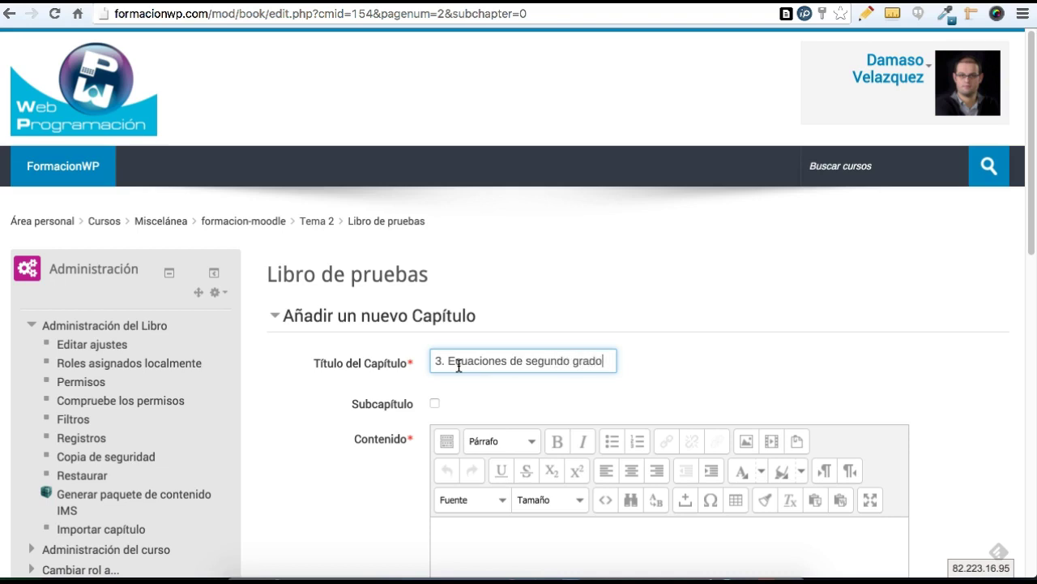
Enter "Explicación de las ecuaciones de segundo grado" as the chapter's content, reusing the title wording with a lowercase "ecuaciones"
scroll(458, 366, down, 3)
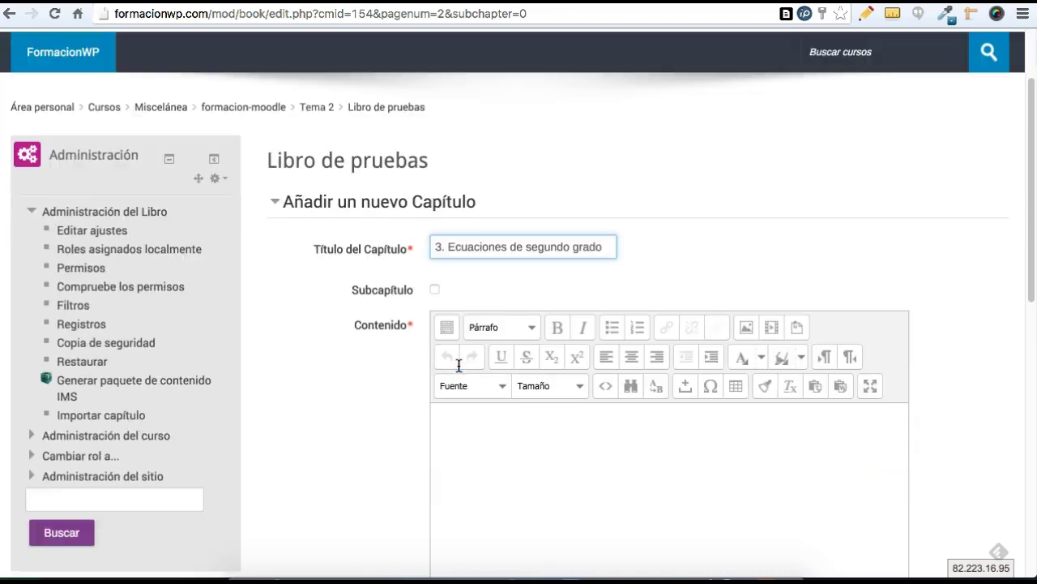
click(446, 246)
shift+click(629, 246)
key(ctrl+c)
click(530, 463)
text(Explicaci)
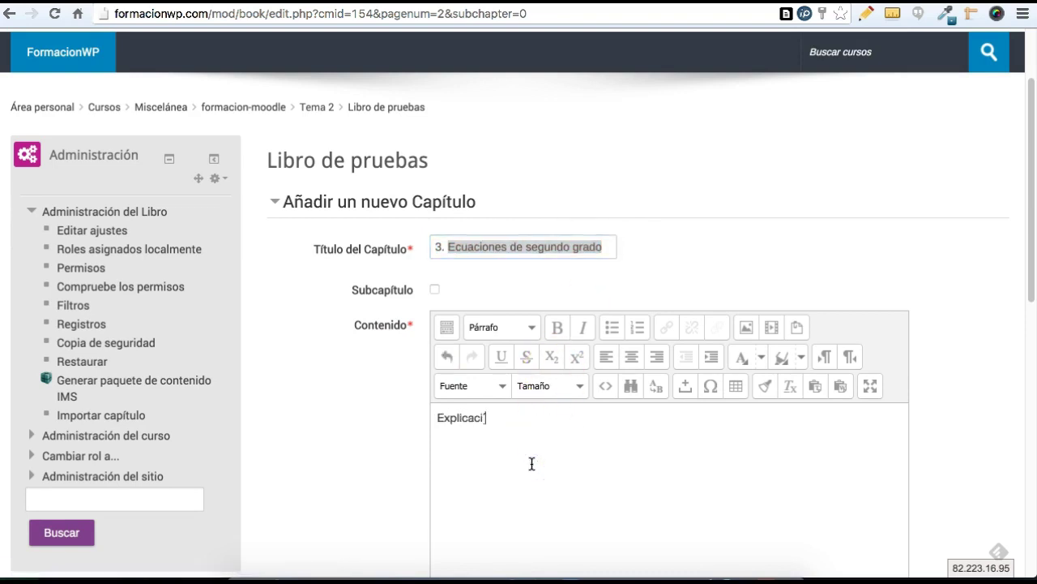
text(ón de las)
key(ctrl+v)
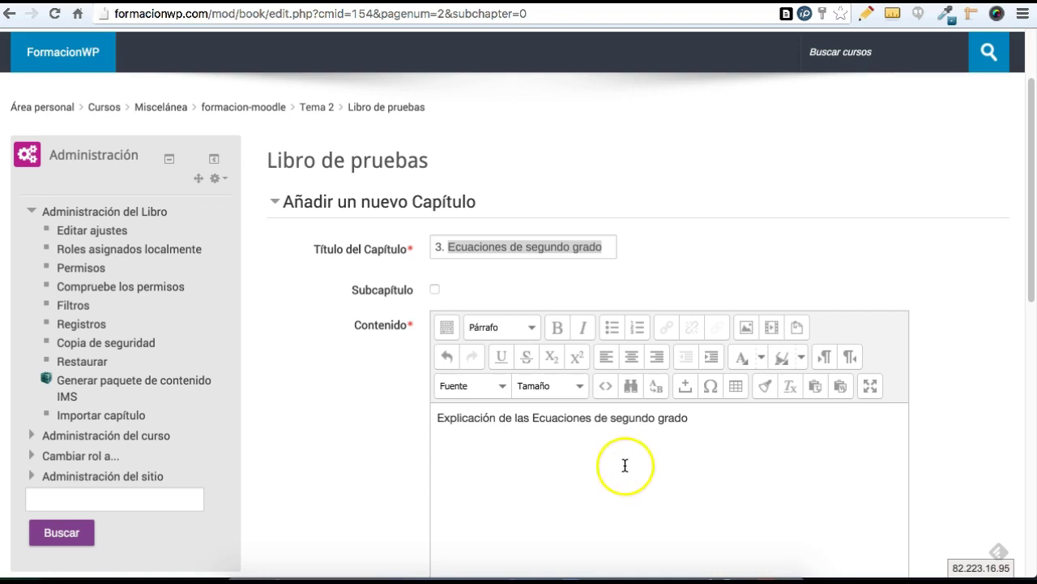
click(537, 417)
key(BackSpace)
text(e)
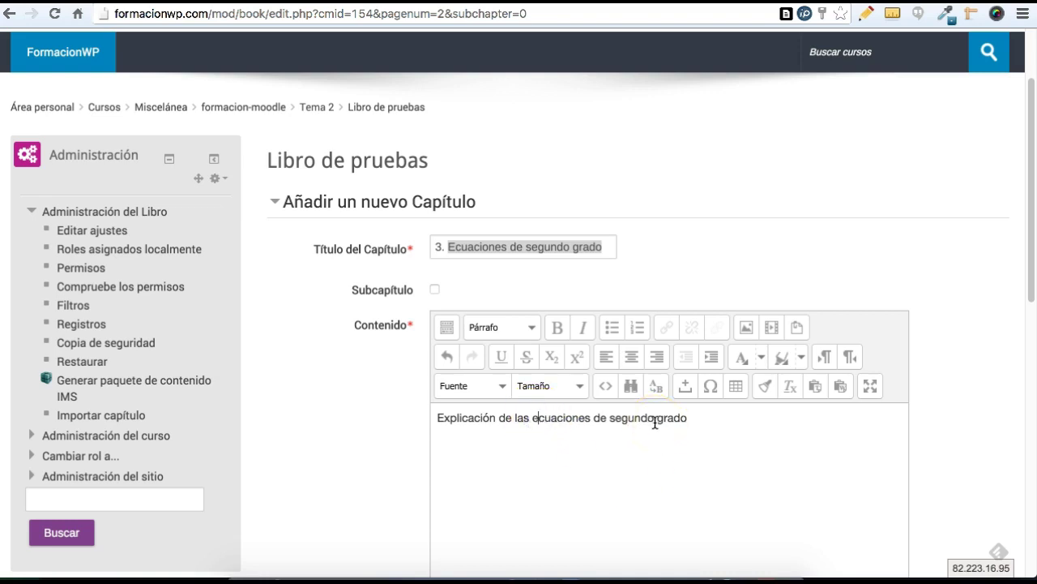
Save "3. Ecuaciones de segundo grado" as a main chapter, leaving the subchapter option off
scroll(408, 345, down, 1)
click(351, 376)
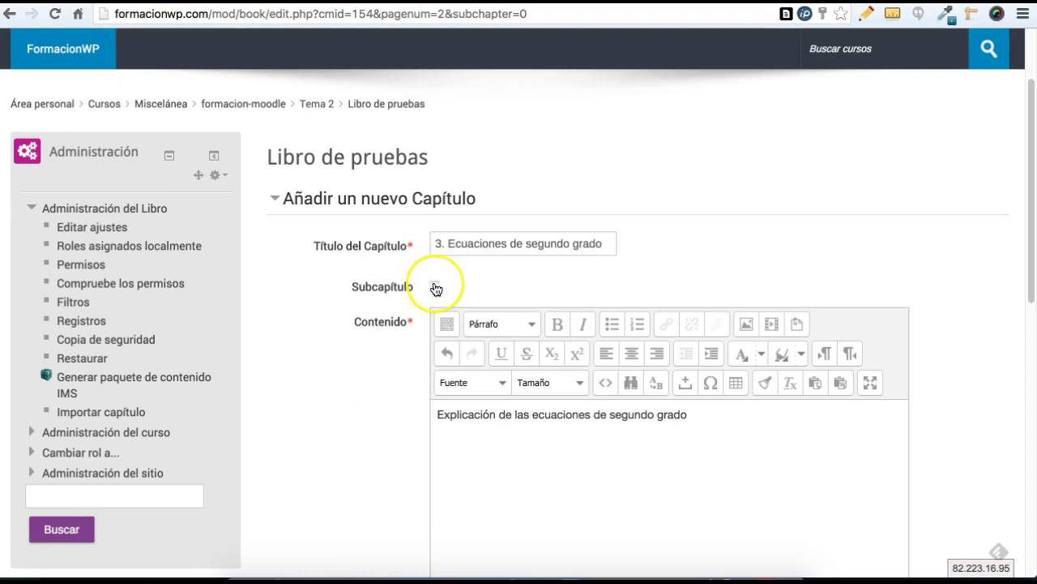
scroll(355, 349, down, 3)
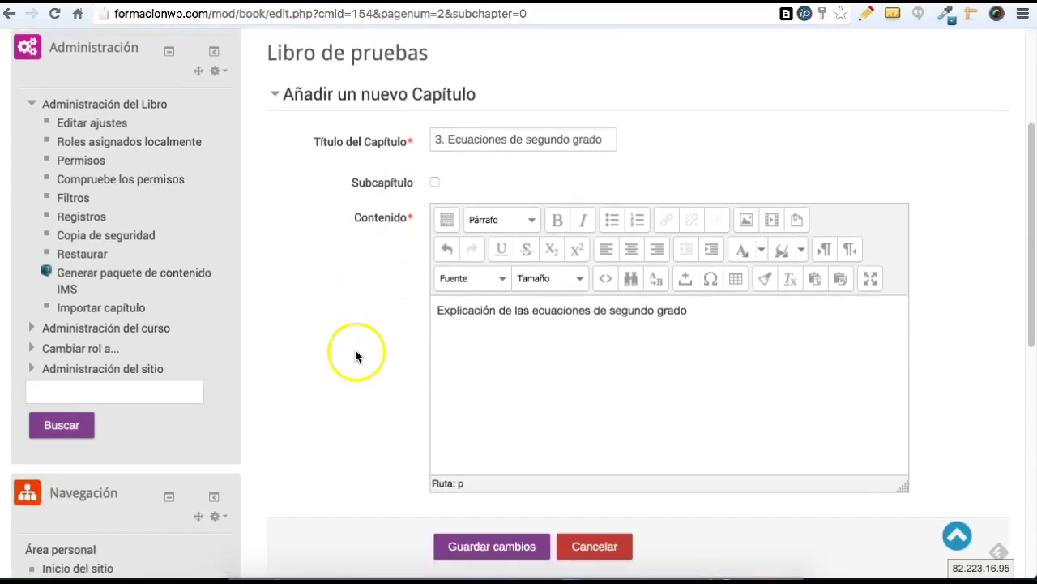
click(483, 542)
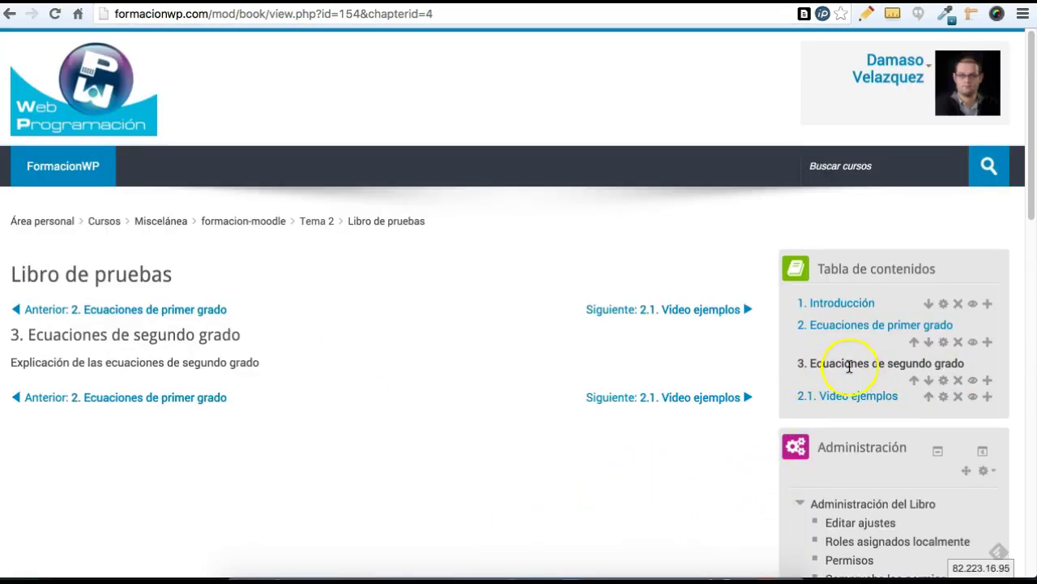
Move "3. Ecuaciones de segundo grado" below "2.1. Video ejemplos" and page through the chapters to check their order
click(928, 380)
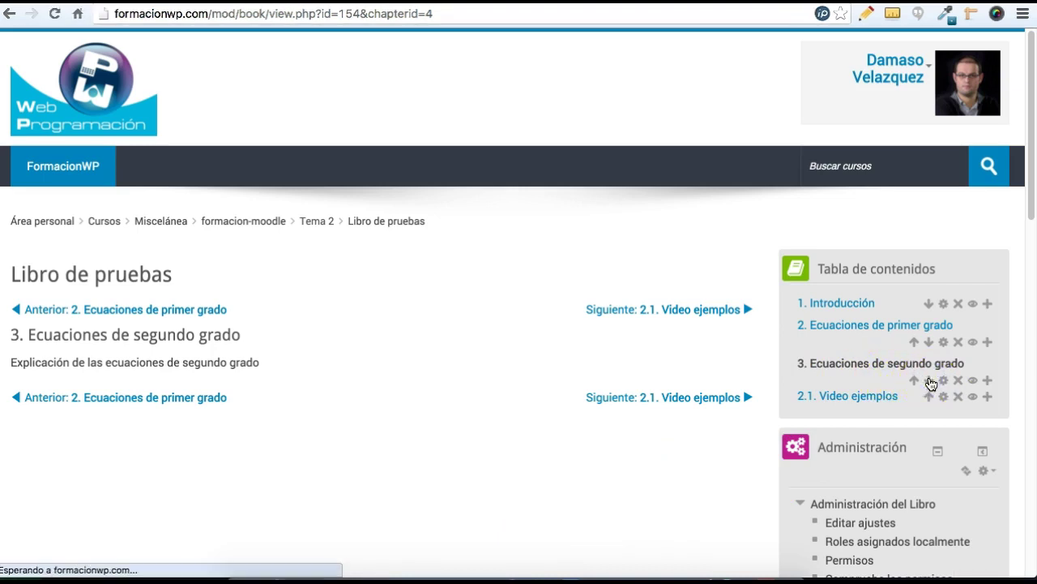
click(929, 380)
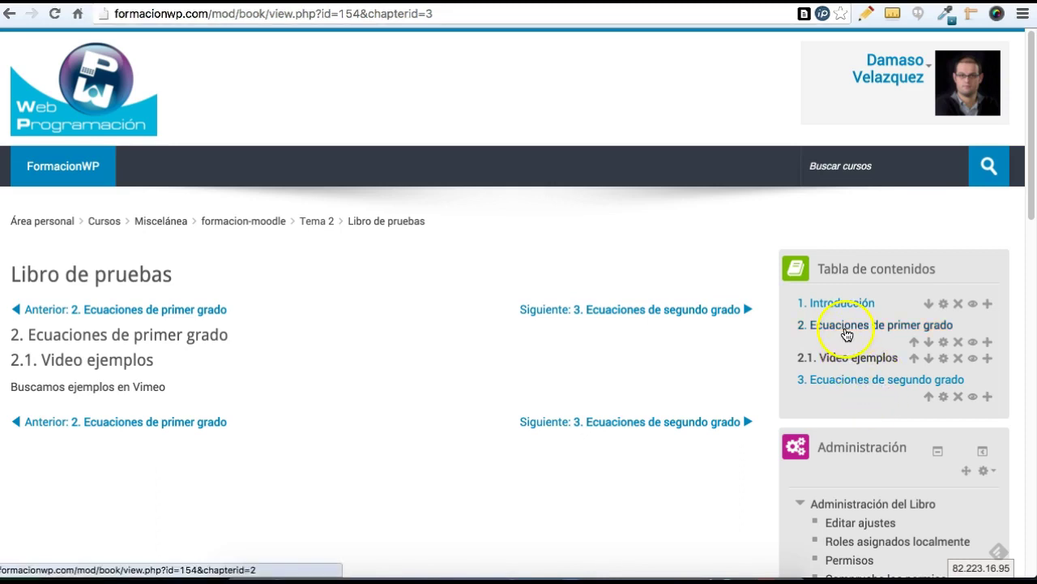
click(189, 422)
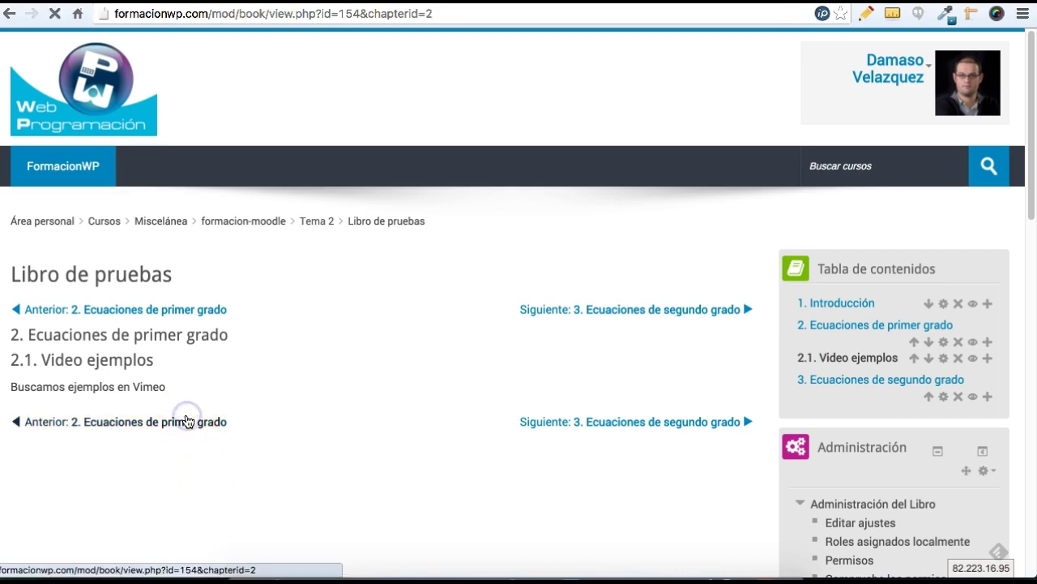
click(641, 399)
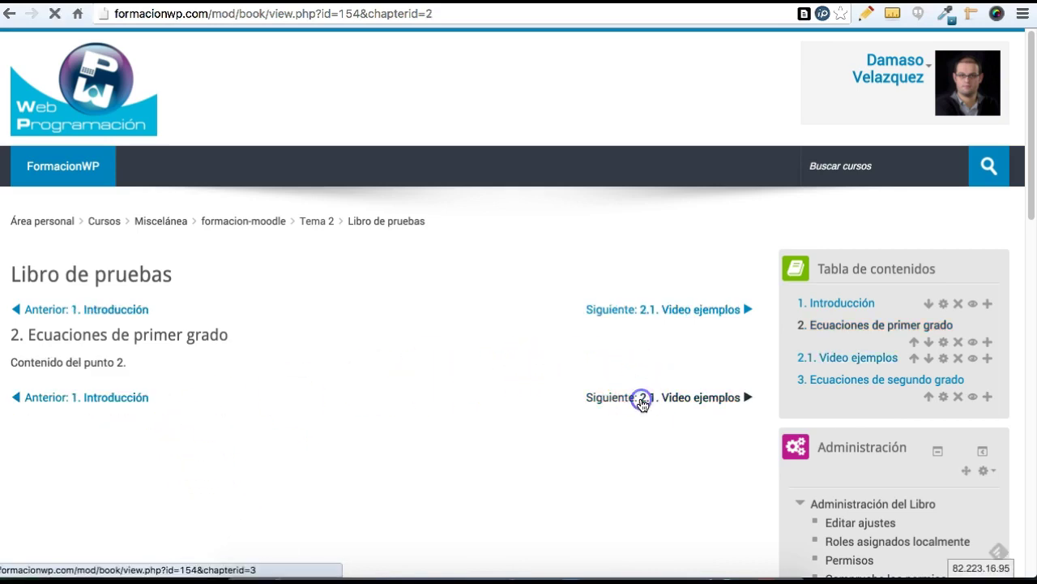
click(631, 424)
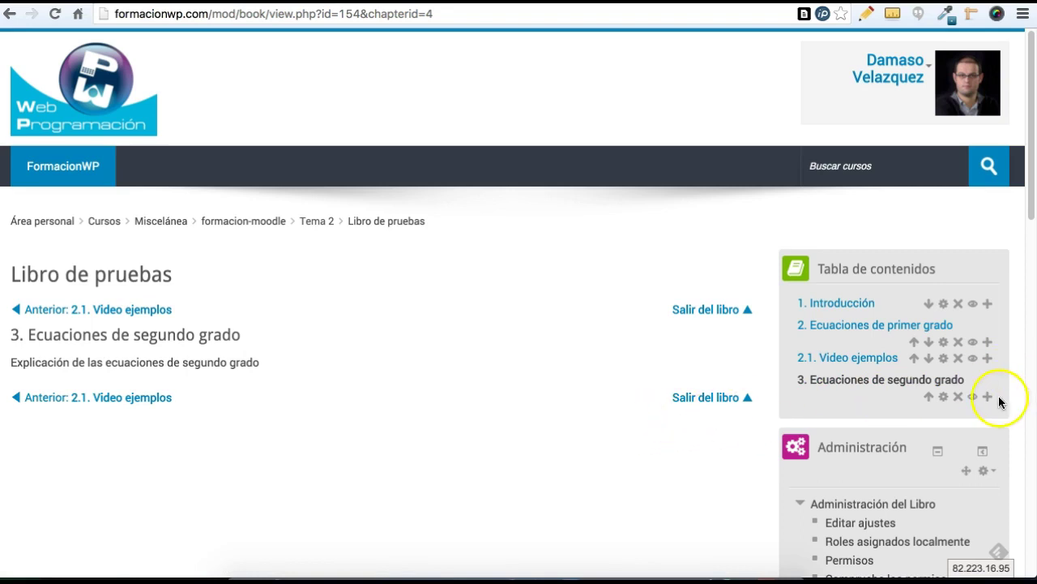
Add a new chapter after "3. Ecuaciones de segundo grado" and title it "3.1. Videoejemplos 2º grado"
click(989, 397)
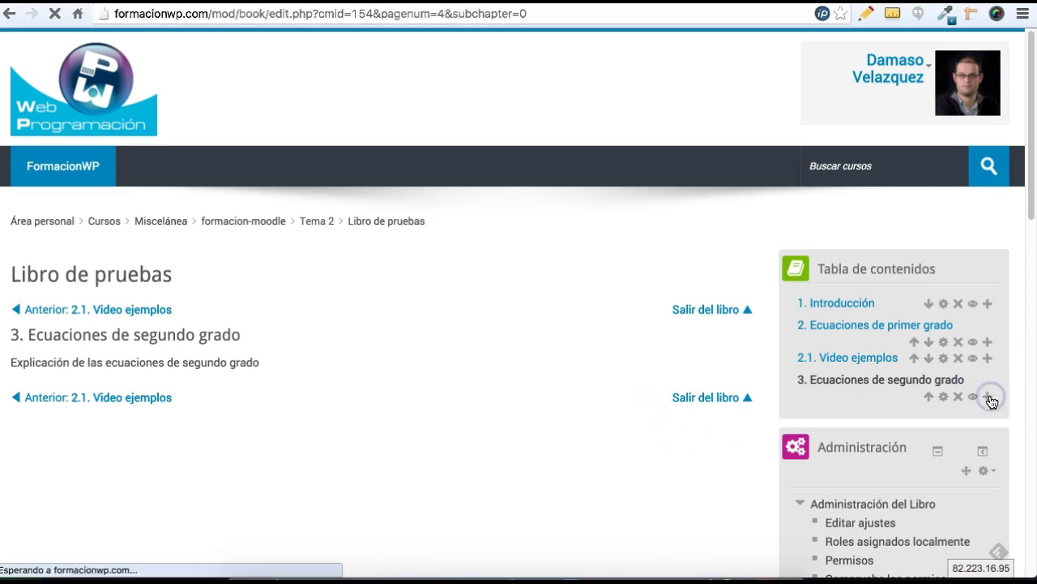
click(461, 363)
text(3.1.)
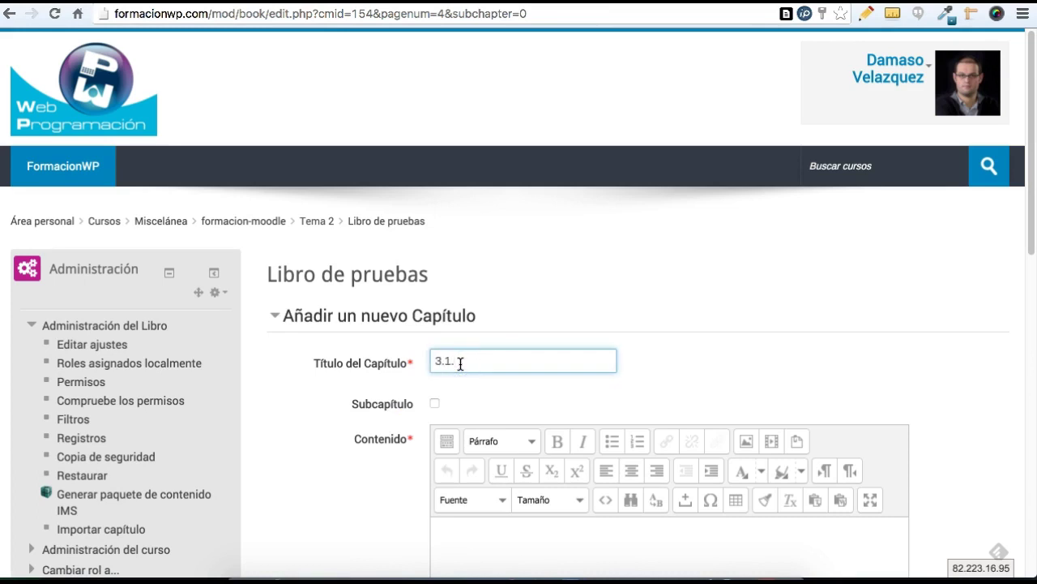
text( Videoejemplos 2º grado)
Copy "Videoejemplos 2º grado" from the title into the content and save the chapter as a subchapter
drag(457, 362, 633, 364)
key(super+c)
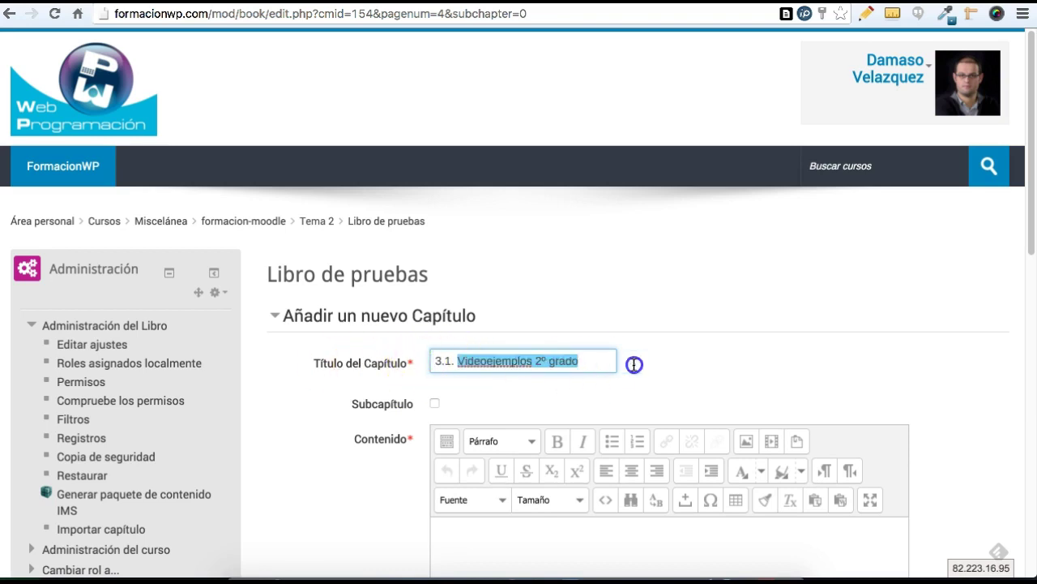
scroll(648, 460, down, 5)
click(556, 394)
key(super+v)
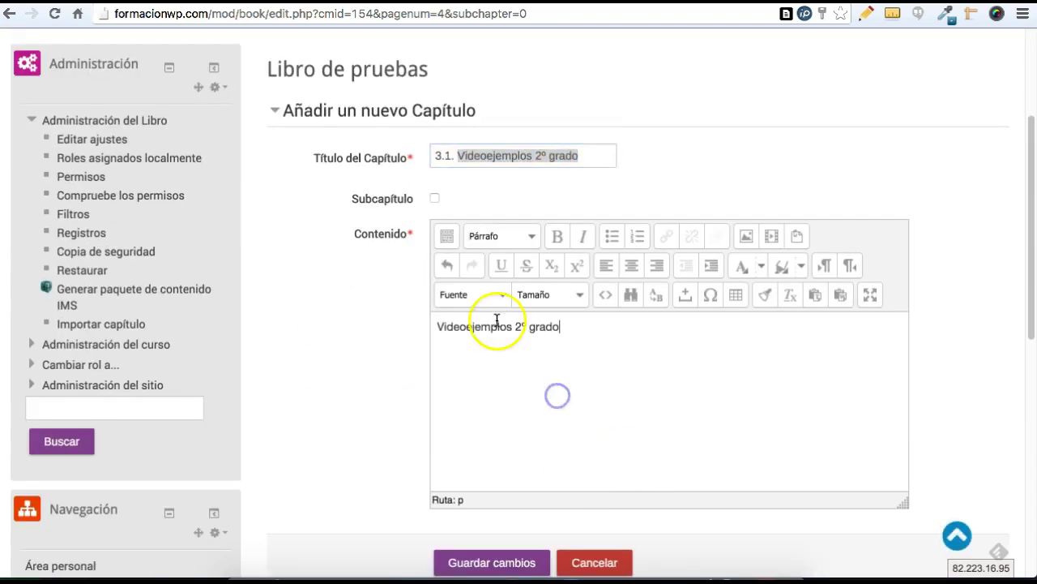
click(436, 199)
click(528, 560)
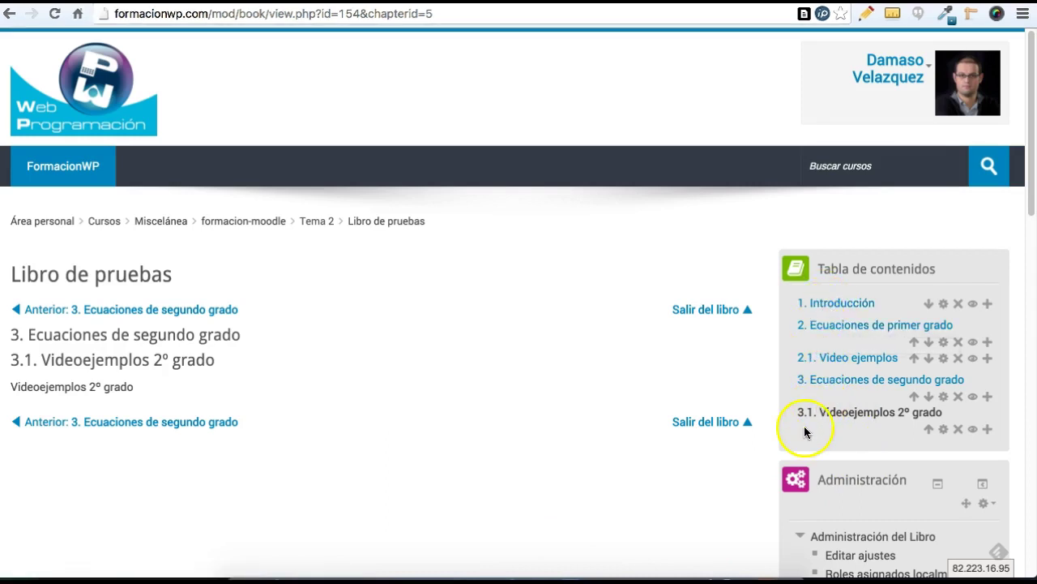
Page back from "3.1. Videoejemplos 2º grado" to "2. Ecuaciones de primer grado" to review the book's sequence
click(139, 427)
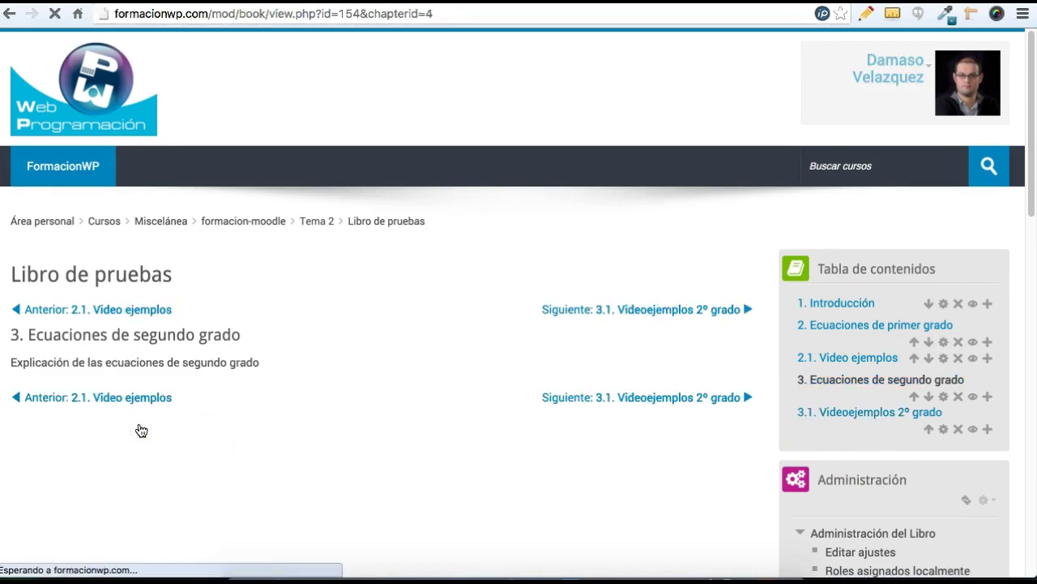
click(134, 410)
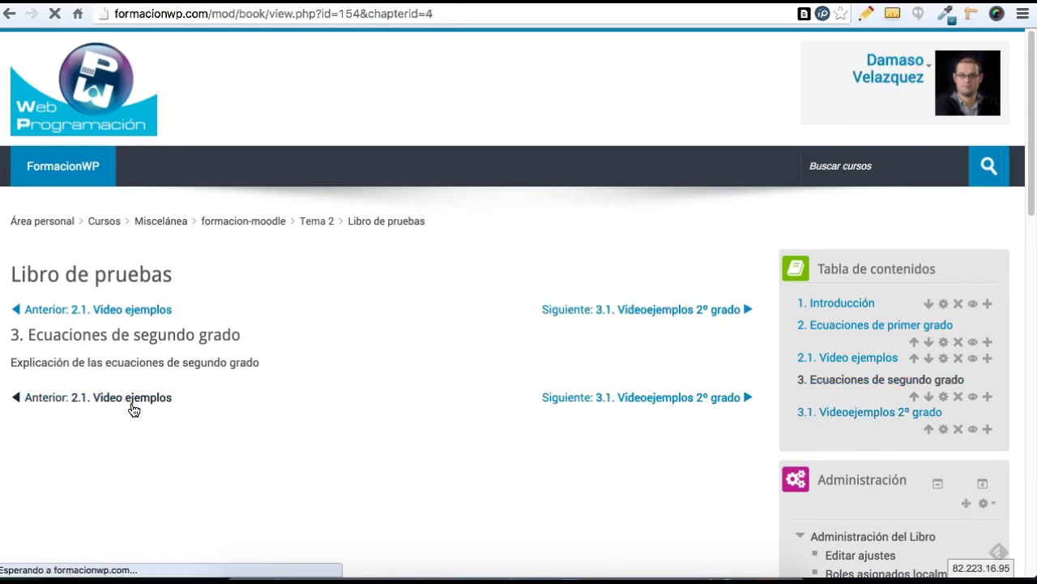
click(149, 430)
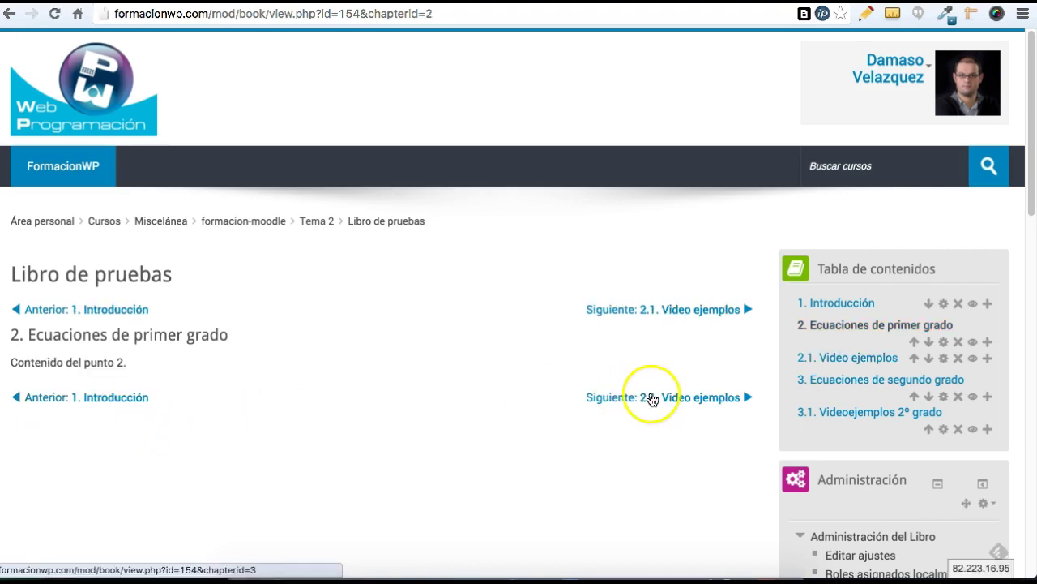
Open the subchapter "2.1. Video ejemplos" for editing
click(833, 360)
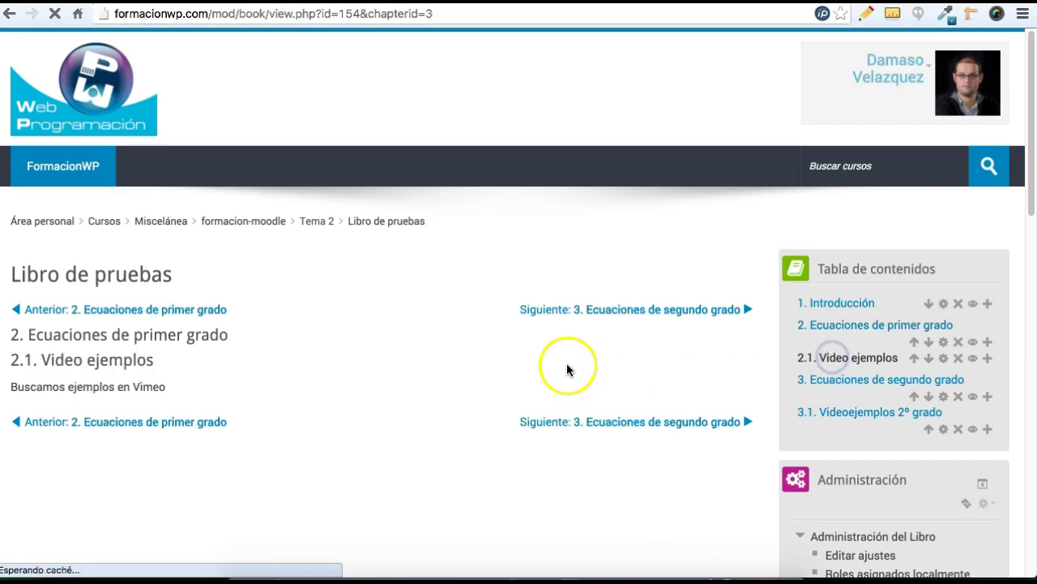
click(943, 358)
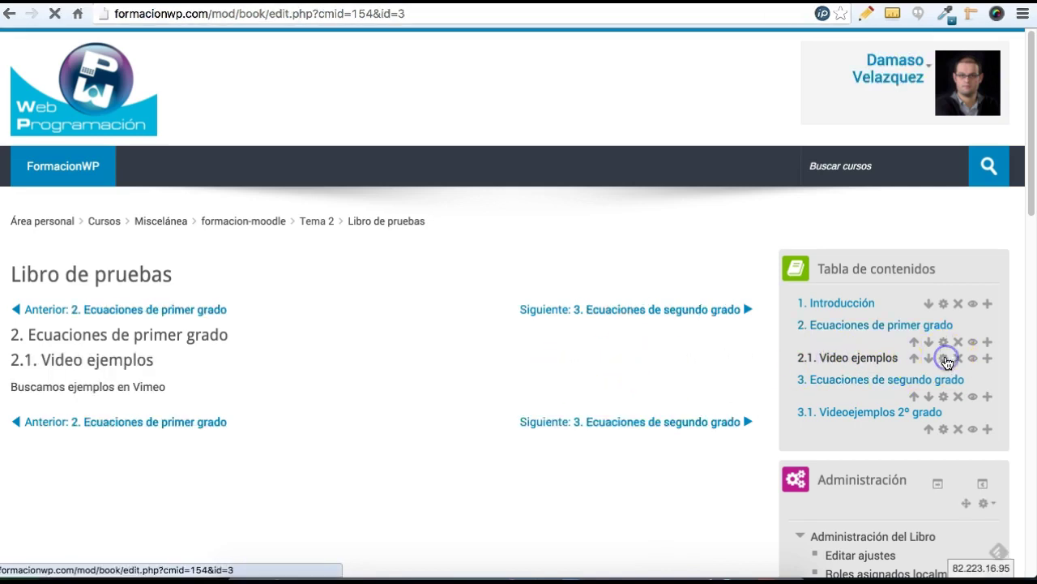